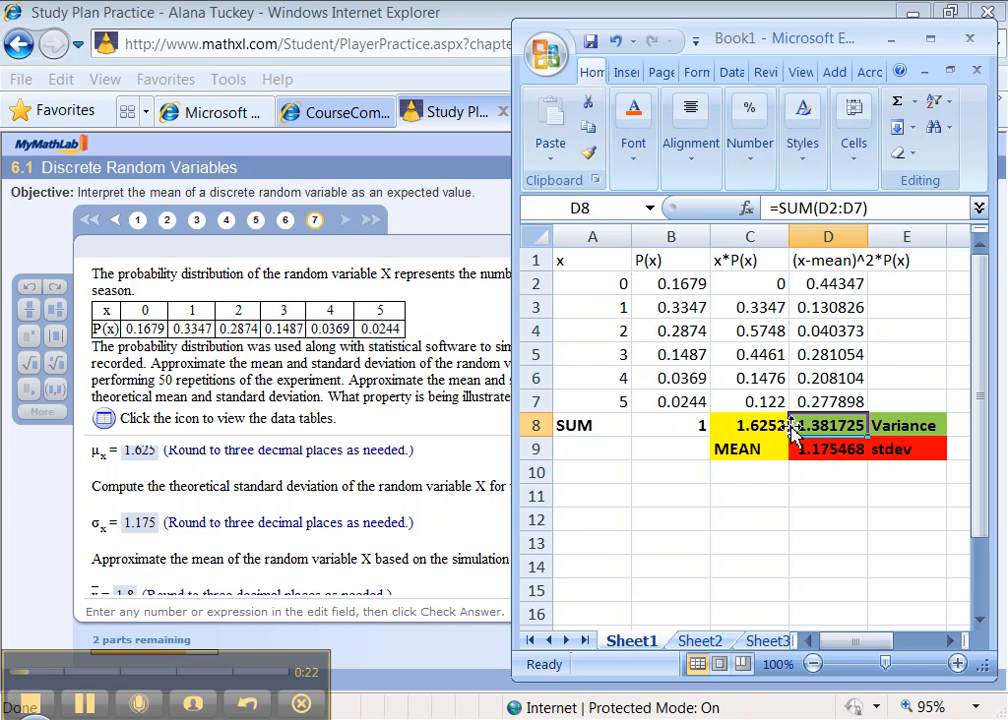
- Review the theoretical distribution results on Sheet1: the column sums, mean, variance and standard deviation cells
left_click(765, 427)
left_click(704, 427)
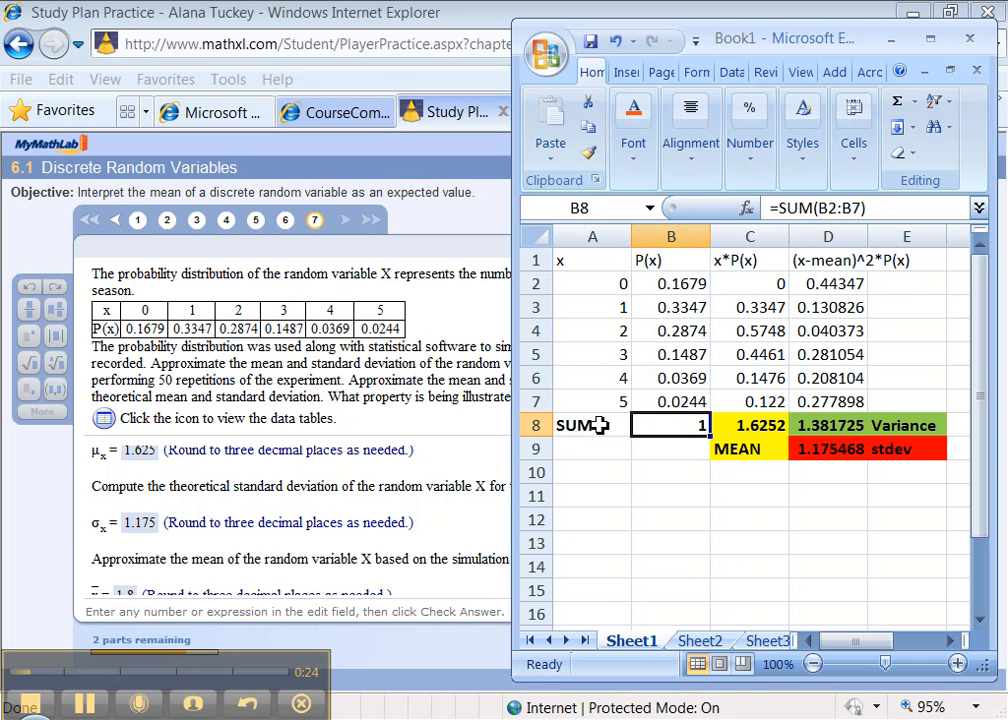
left_click_drag(669, 427, 596, 427)
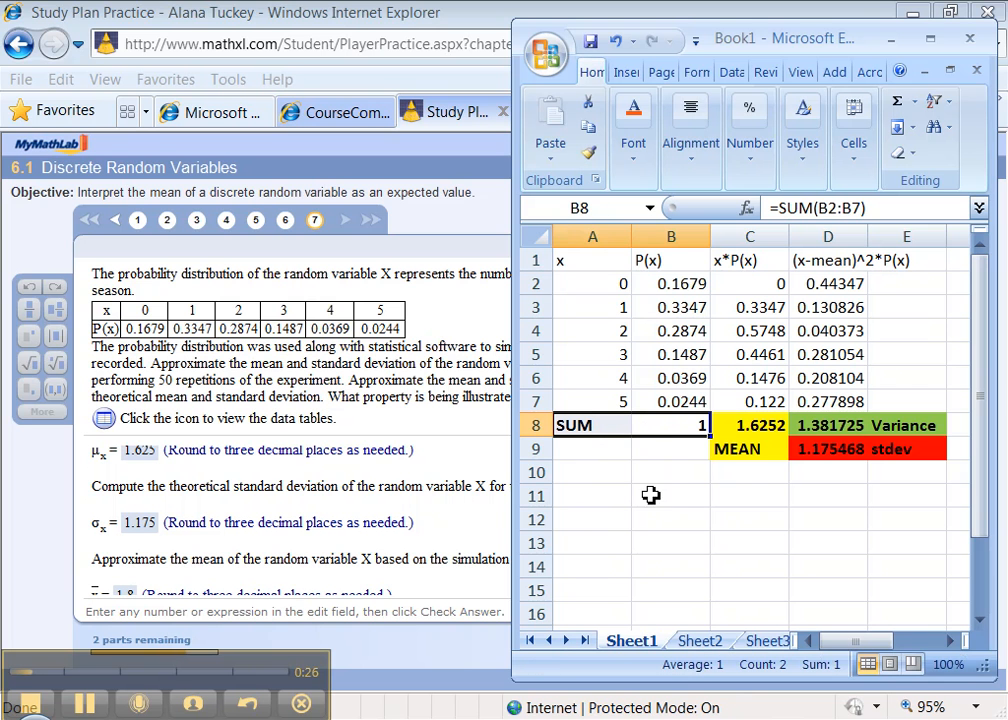
left_click(749, 428)
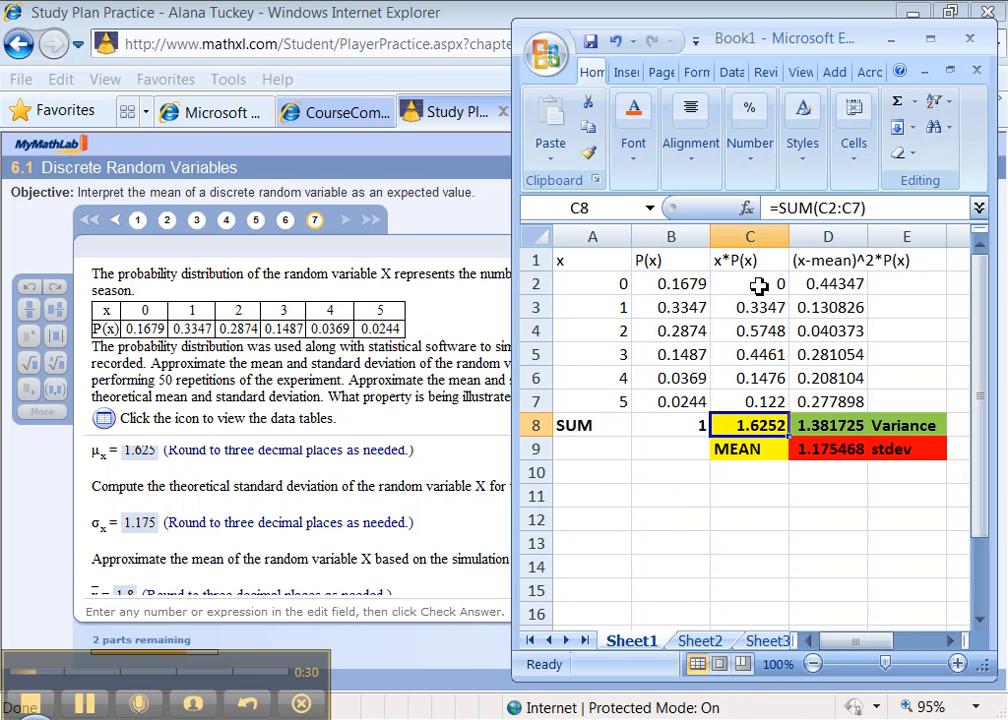
left_click(686, 428)
left_click(848, 422)
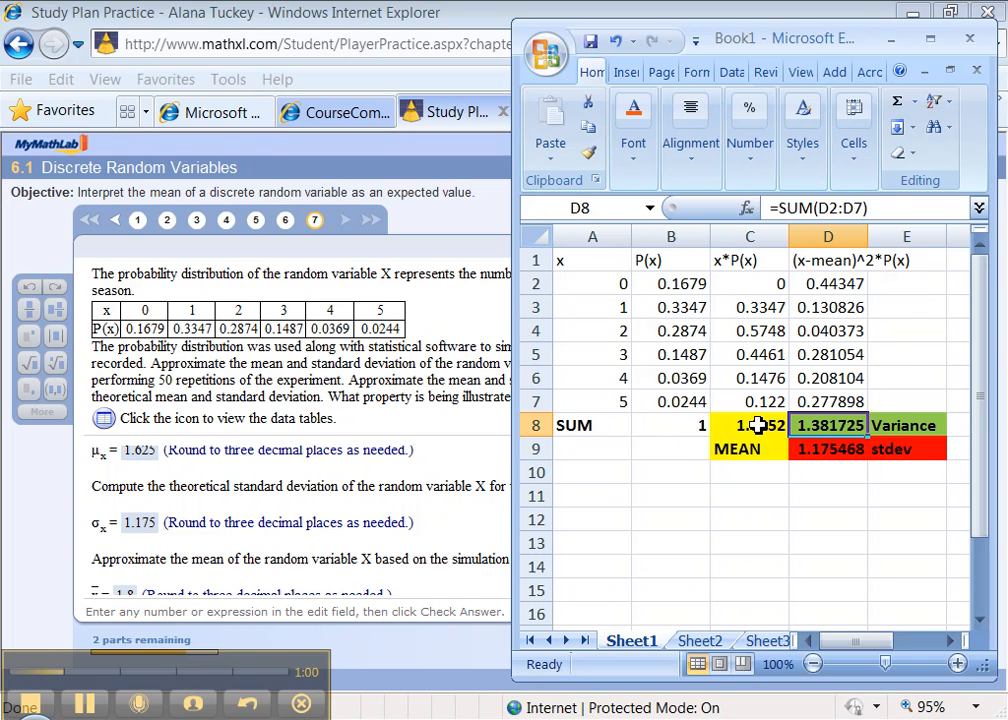
left_click_drag(795, 449, 852, 450)
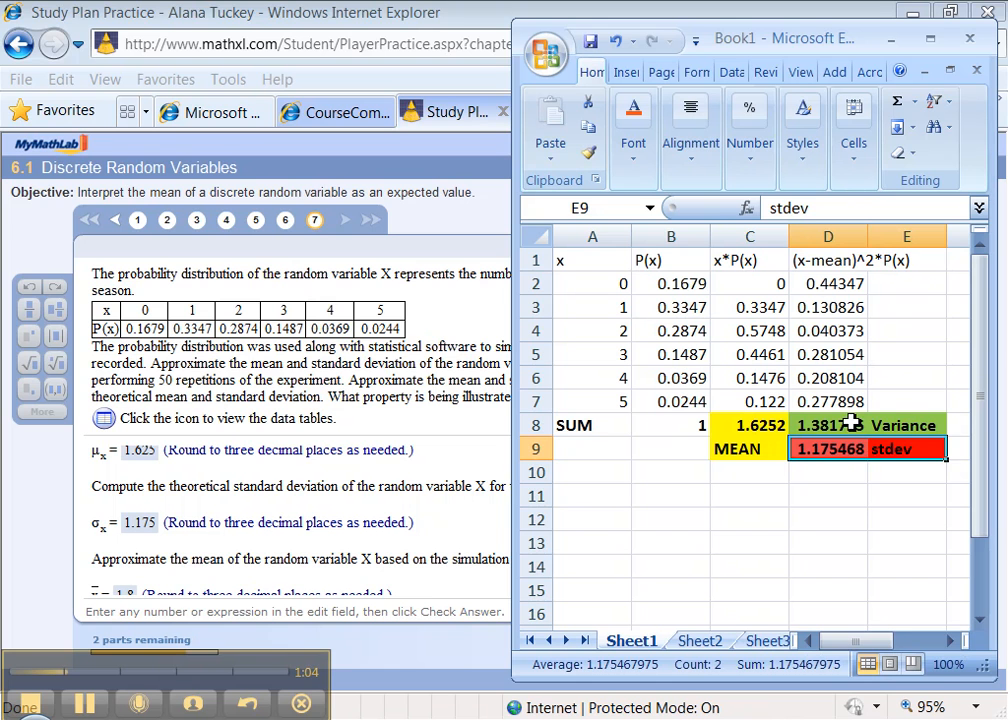
left_click(845, 425)
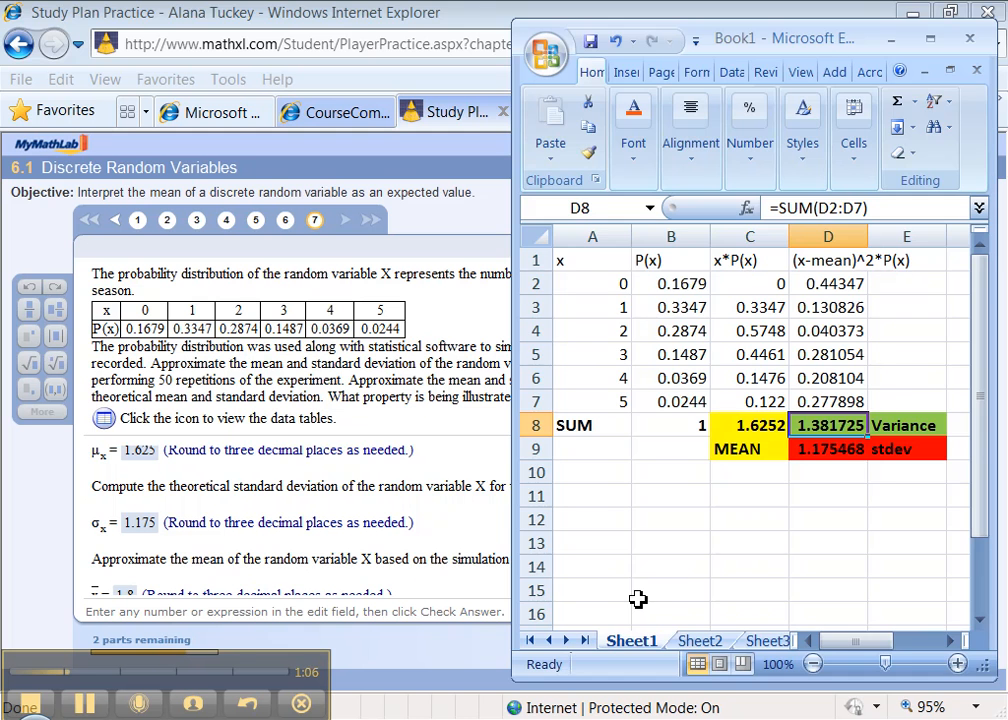
- Switch to the MyMathLab exercise in Internet Explorer, review the 25-game simulation answers and open the exercise's data tables
left_click(391, 576)
scroll(387, 572, "down", 1)
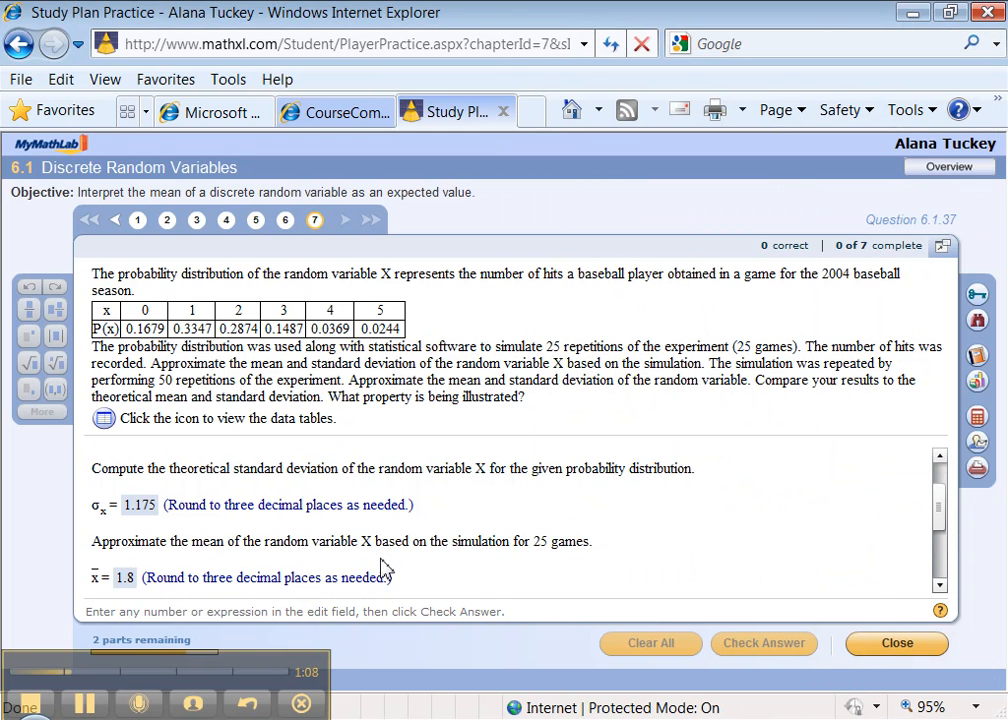
scroll(387, 570, "down", 1)
scroll(386, 568, "down", 1)
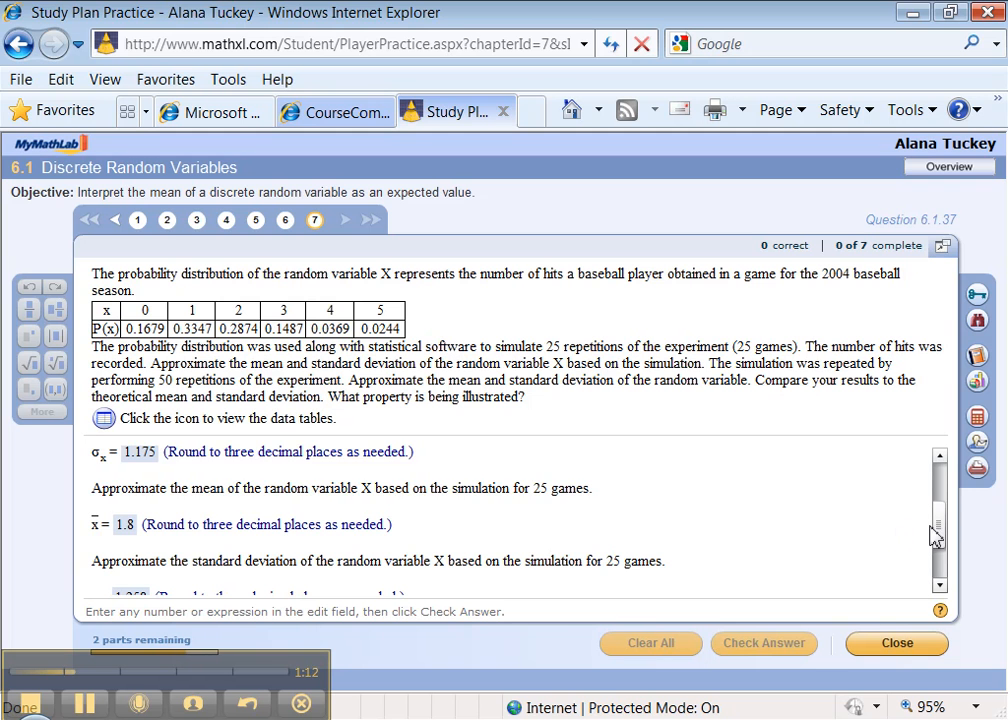
left_click_drag(938, 537, 940, 543)
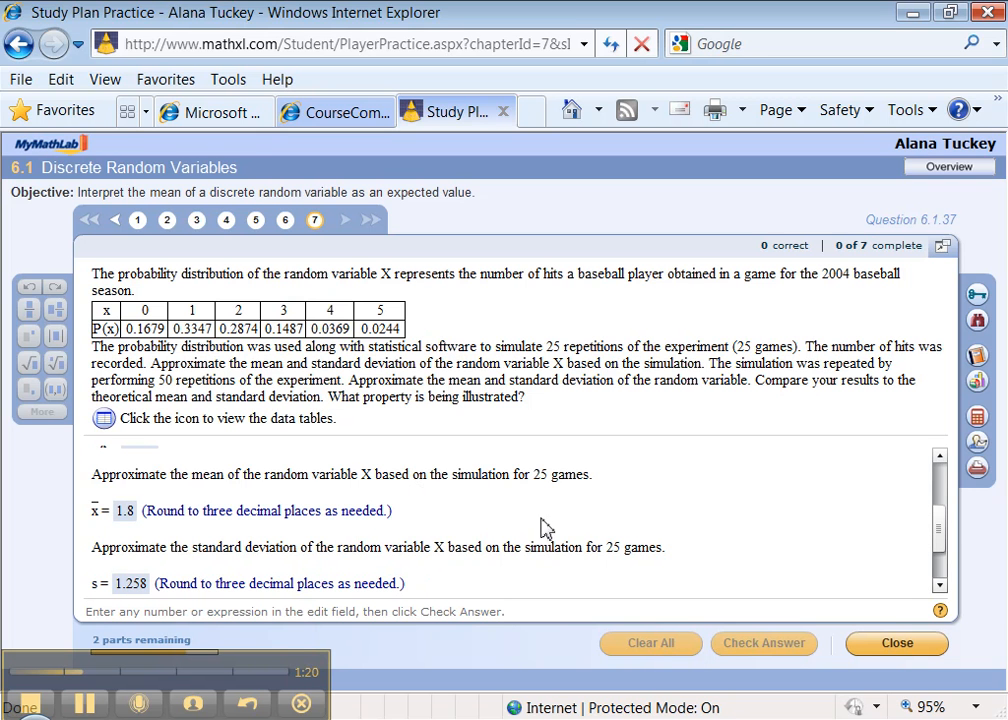
left_click(105, 421)
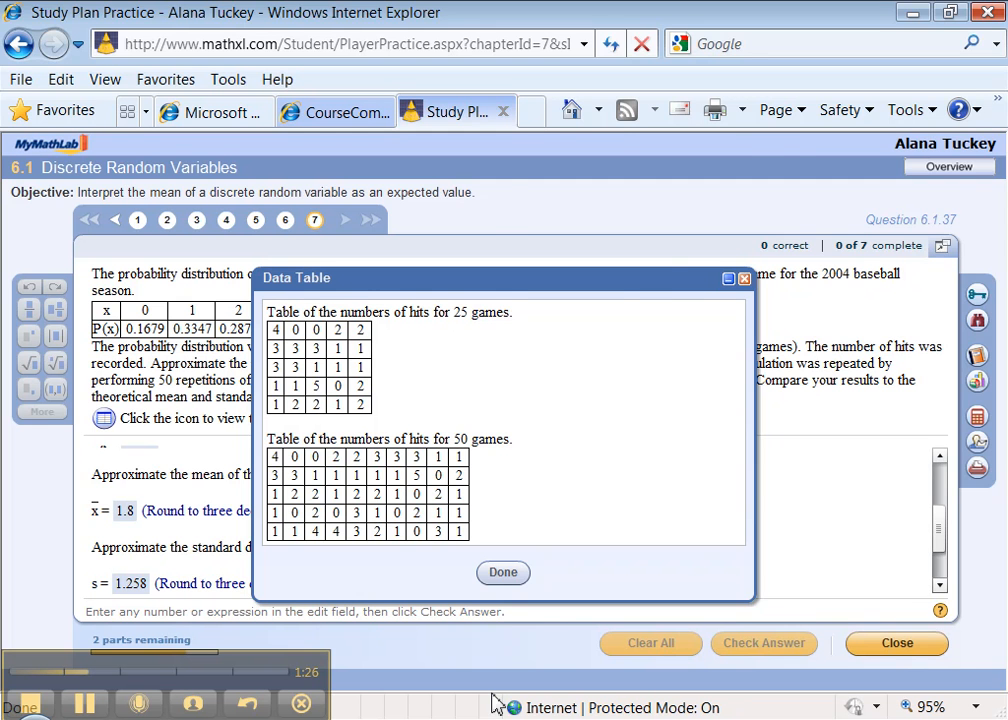
- Switch to the Excel workbook and review the 25-game simulation data in cells A1:A25 of Sheet3
key("alt+Tab")
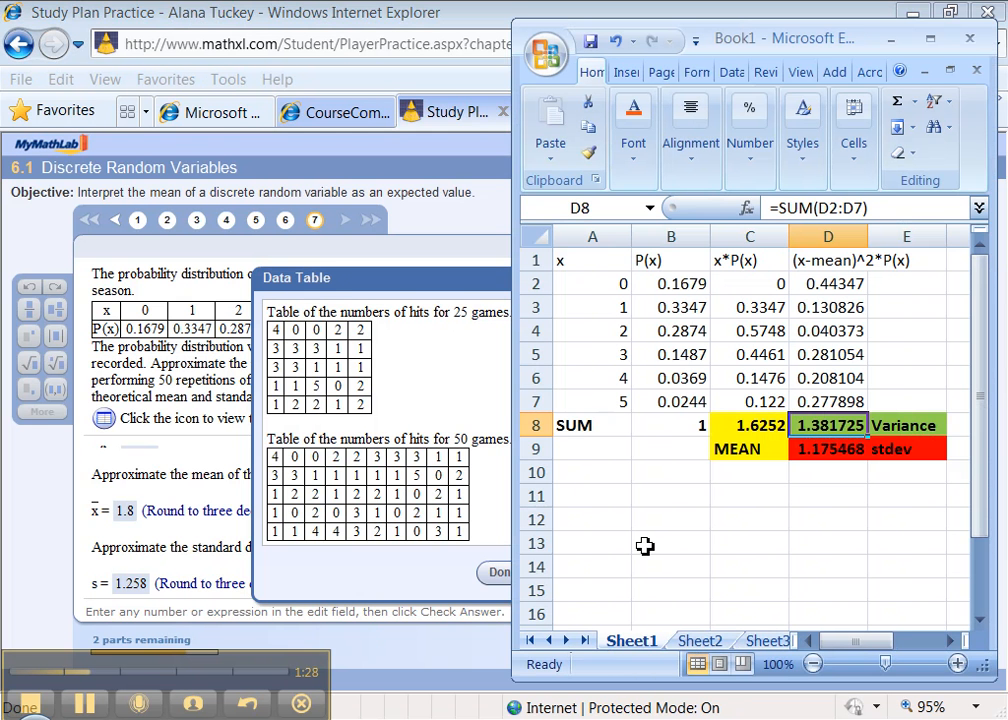
left_click(765, 641)
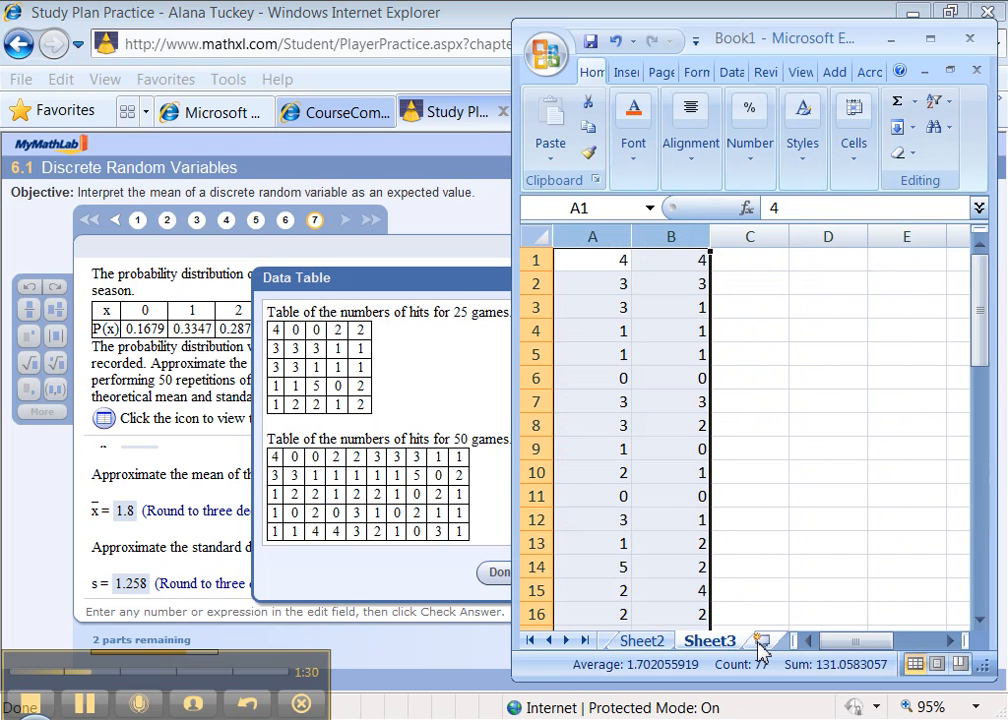
left_click(682, 477)
scroll(682, 477, "down", 5)
scroll(682, 477, "up", 5)
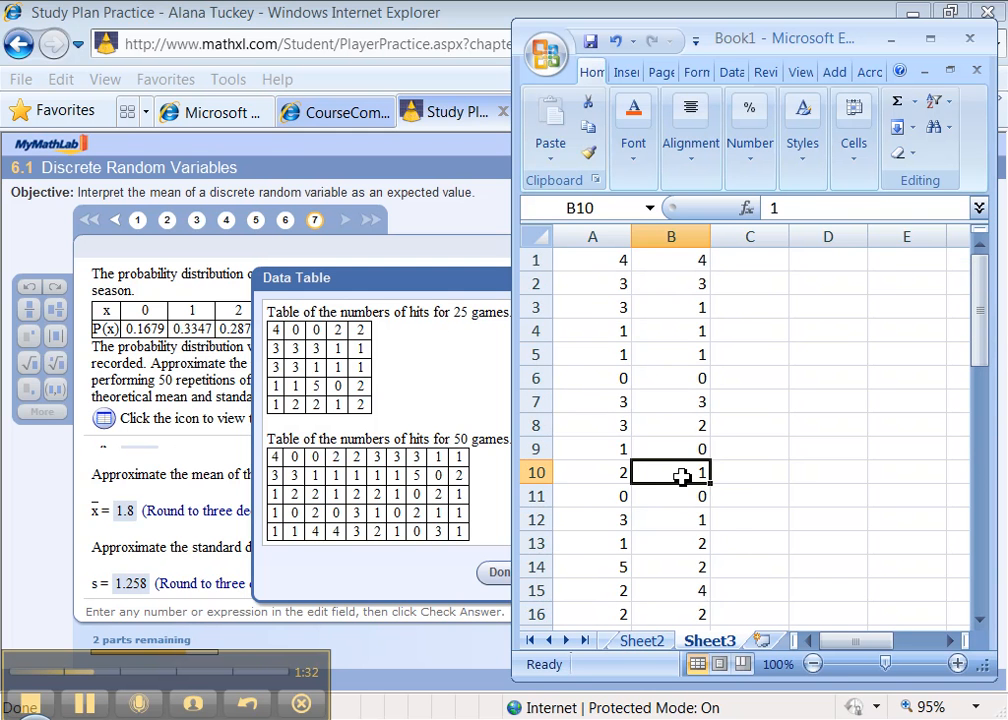
left_click_drag(592, 260, 592, 571)
- Inspect the AVERAGE formula in cell A26 and the STDEV formula in cell A27 without changing them
left_click(590, 569)
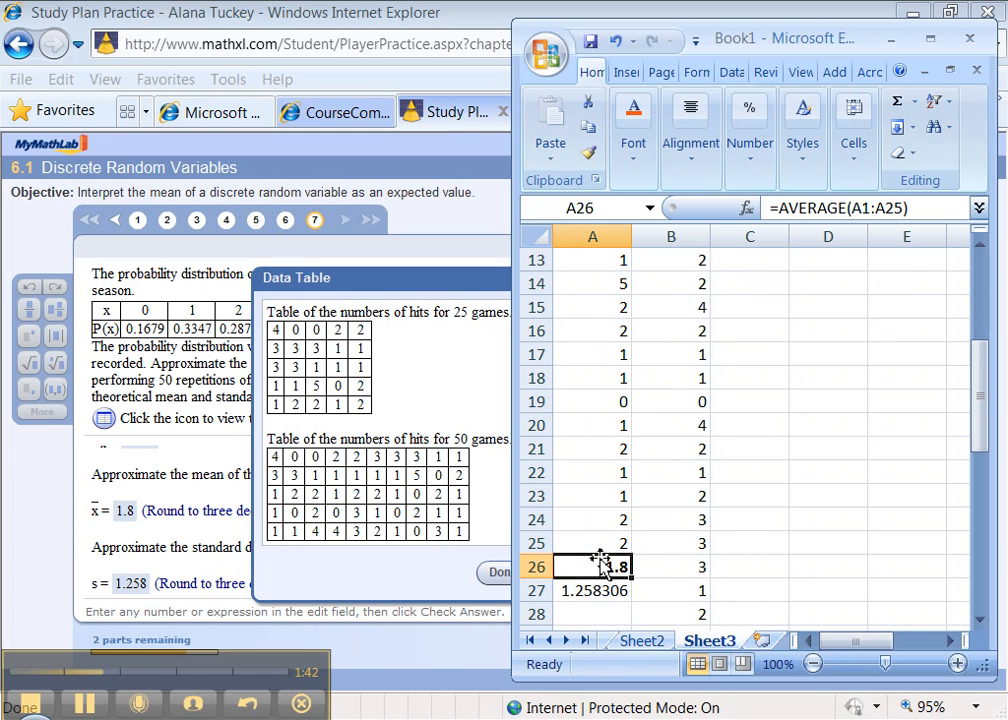
left_click(775, 207)
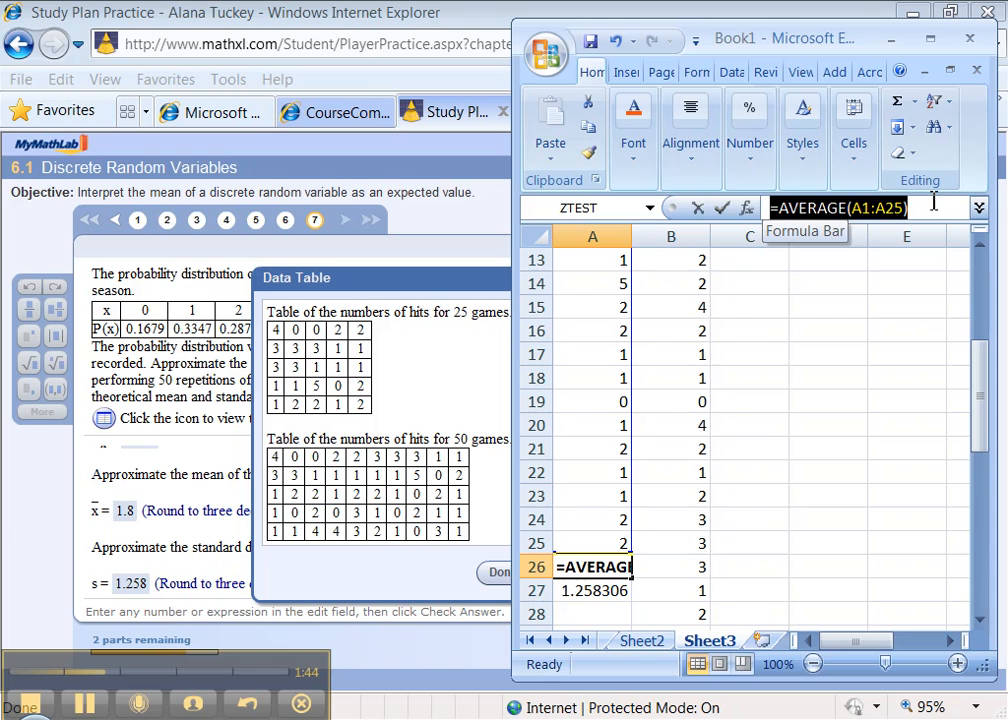
key("Return")
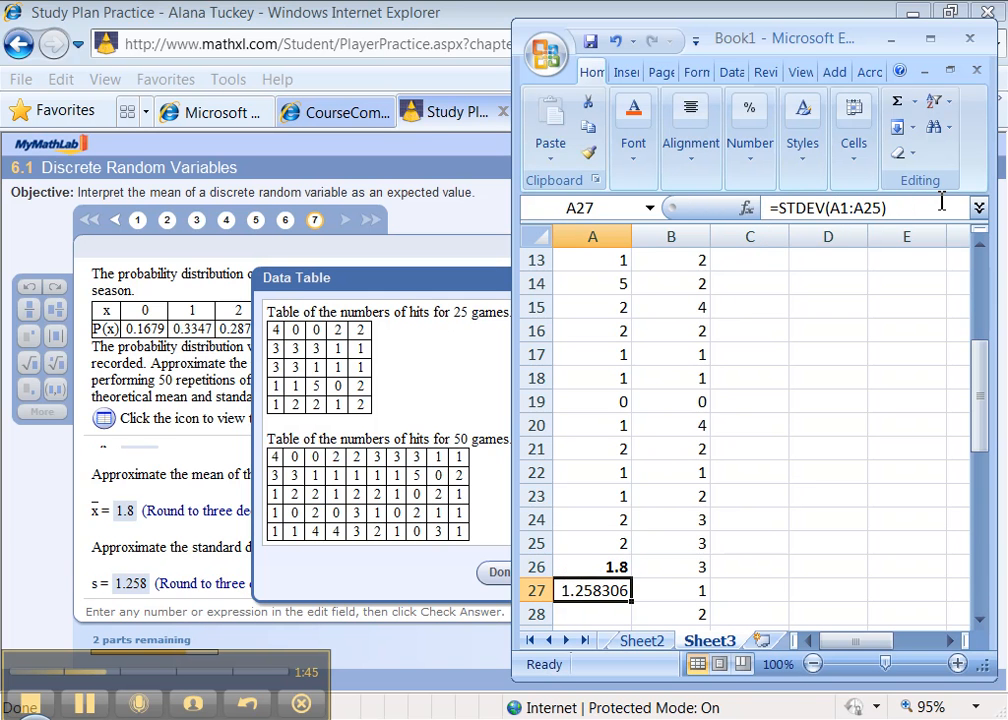
left_click(767, 214)
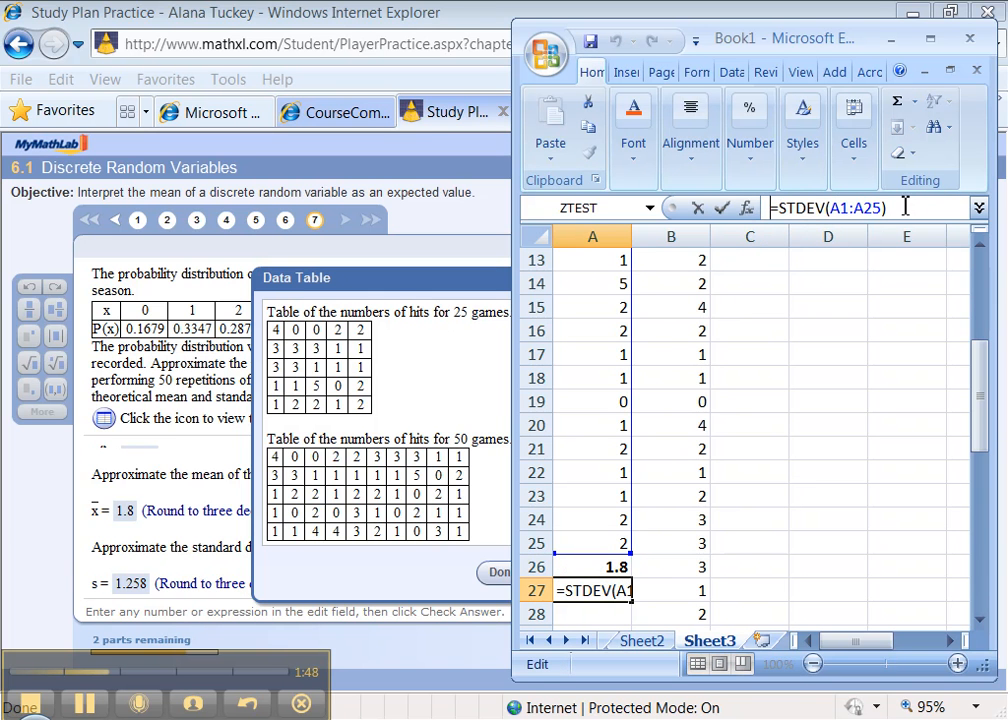
left_click_drag(902, 213, 765, 222)
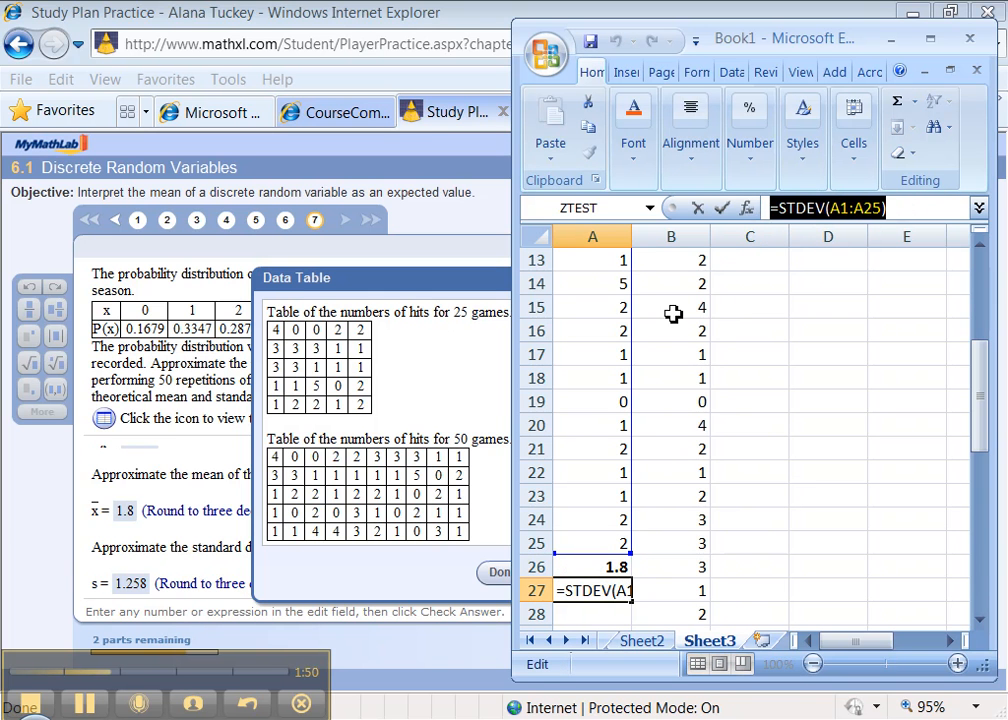
key("Return")
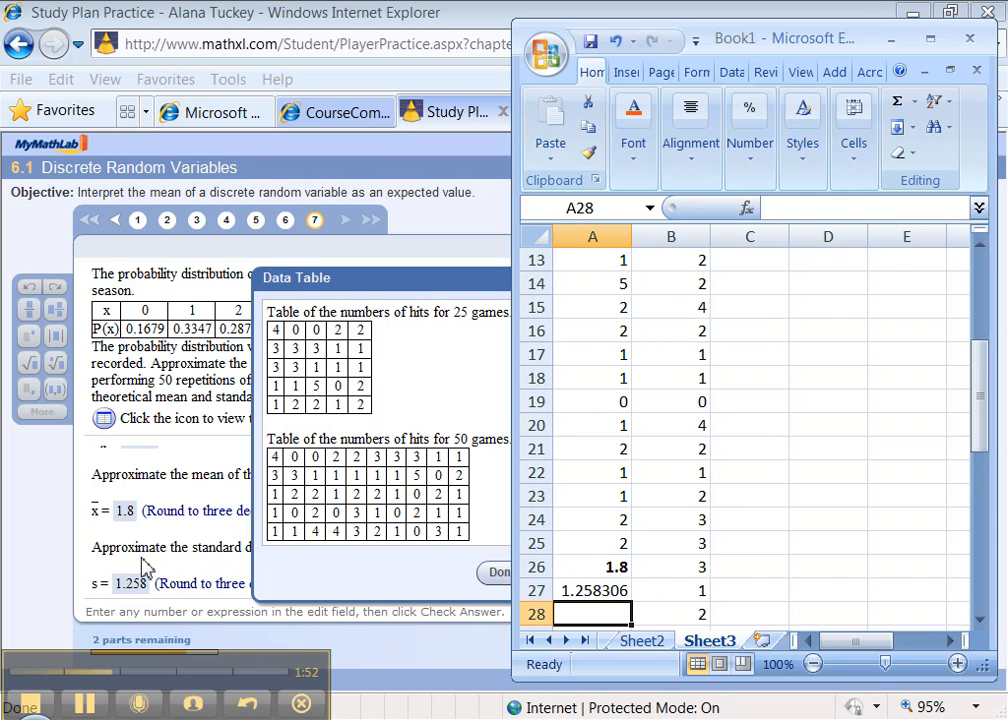
- Switch back to the MyMathLab exercise, minimize the Data Table window and go to the question about the 50-game simulation mean
left_click(145, 567)
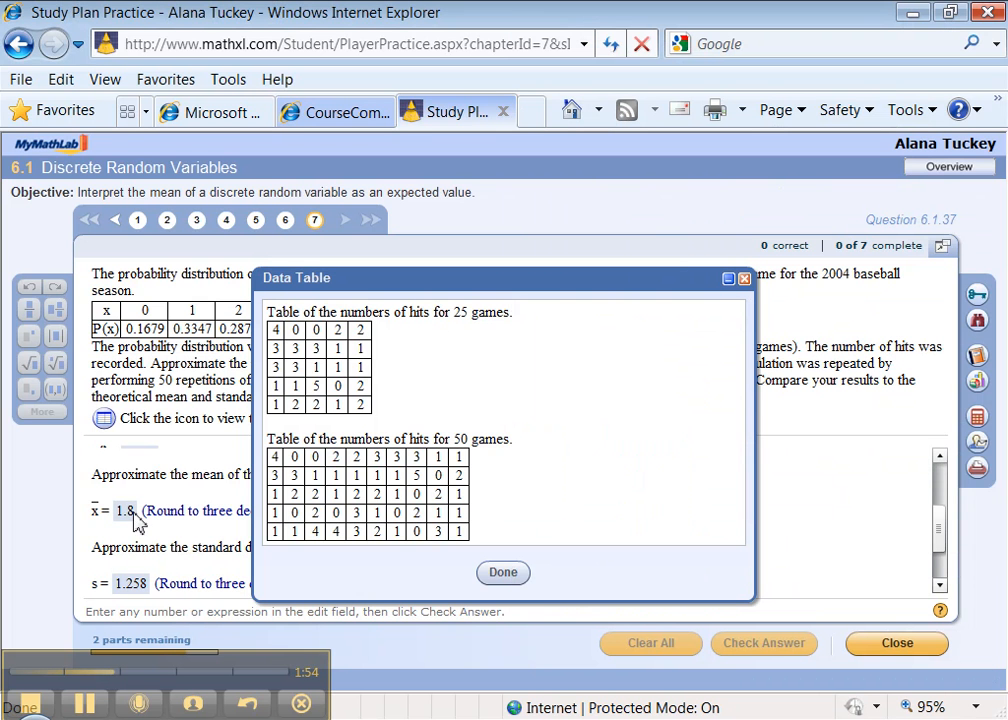
left_click(729, 280)
scroll(405, 555, "down", 1)
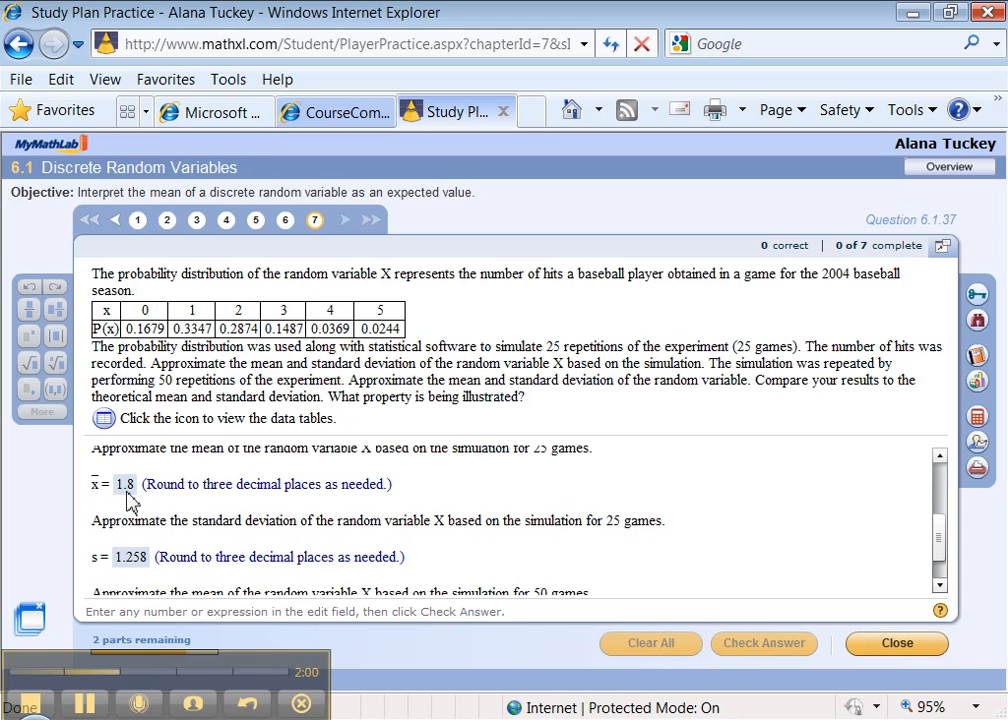
scroll(333, 540, "down", 1)
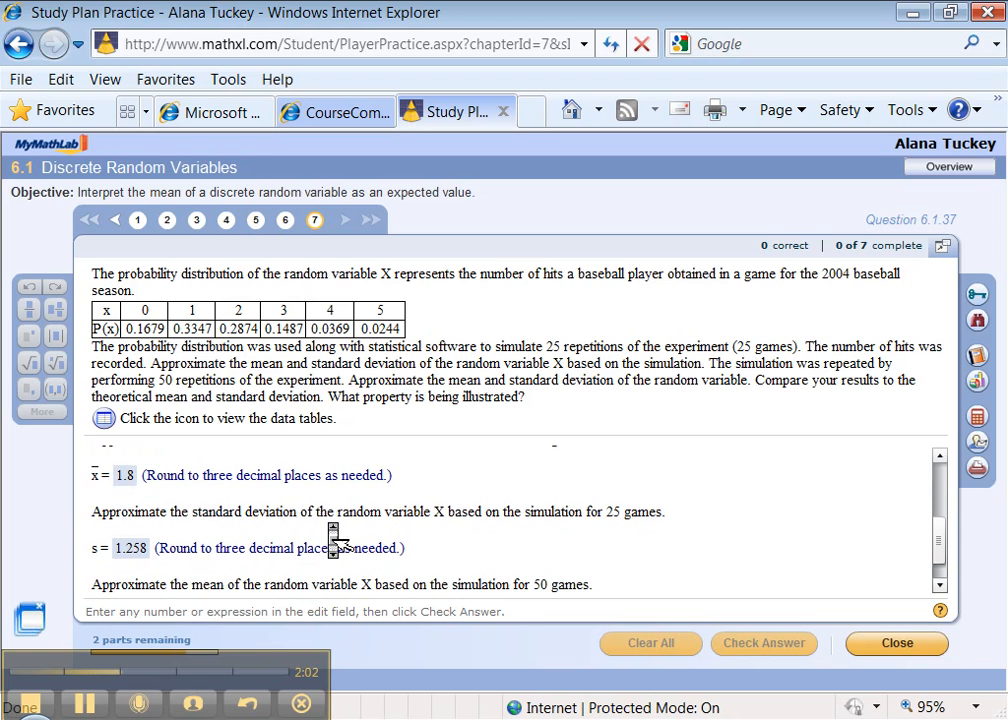
scroll(333, 540, "down", 1)
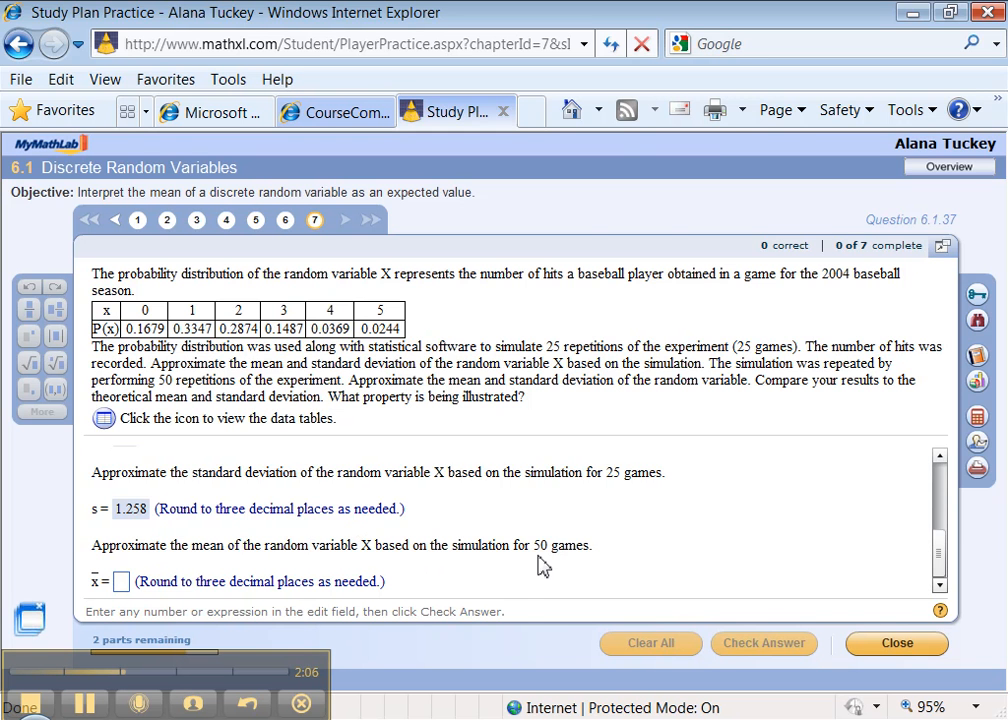
- Switch to Excel and compute the 50-game mean below the column B data by entering =AVERAGE(B1:B50) in cell B51
key("alt+Tab")
left_click(697, 446)
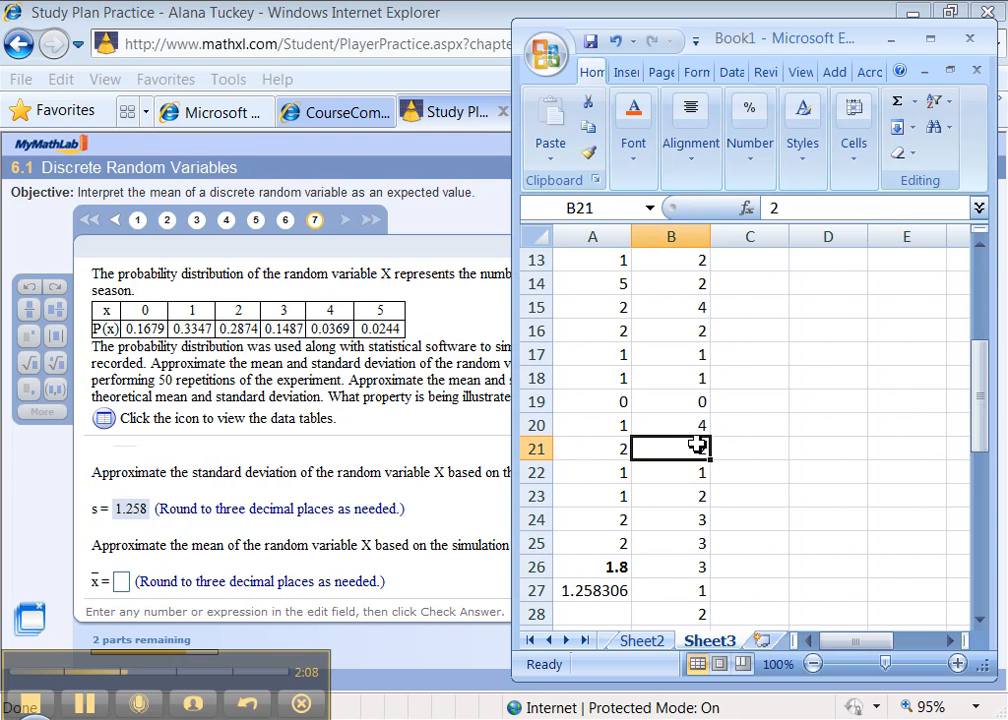
scroll(697, 446, "down", 12)
scroll(700, 460, "up", 2)
left_click(682, 412)
left_click(681, 402)
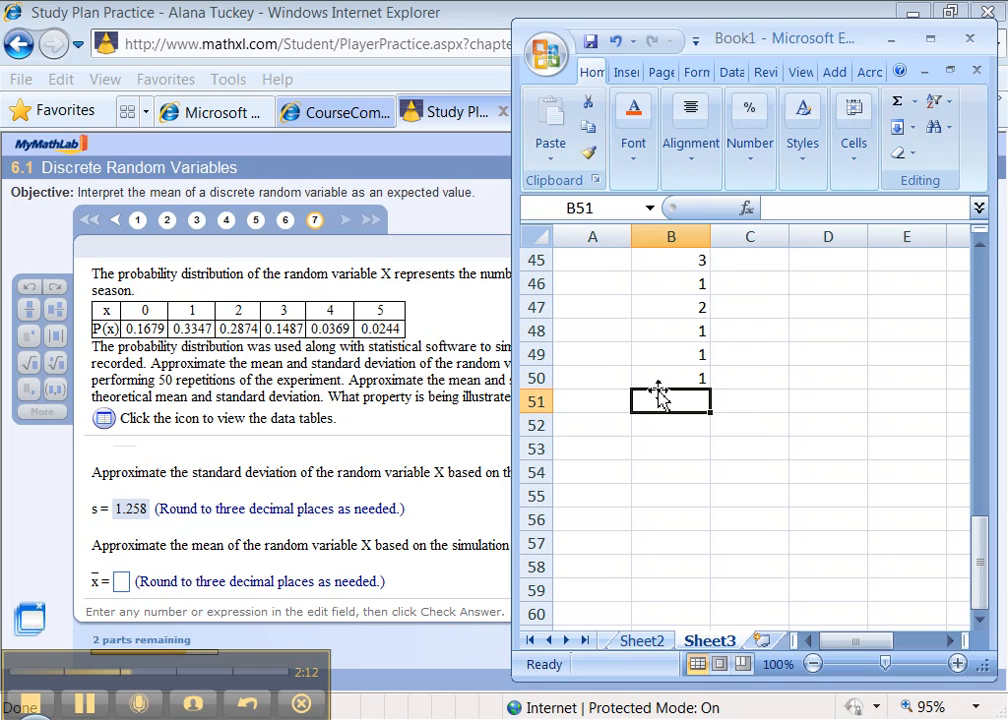
left_click(545, 379)
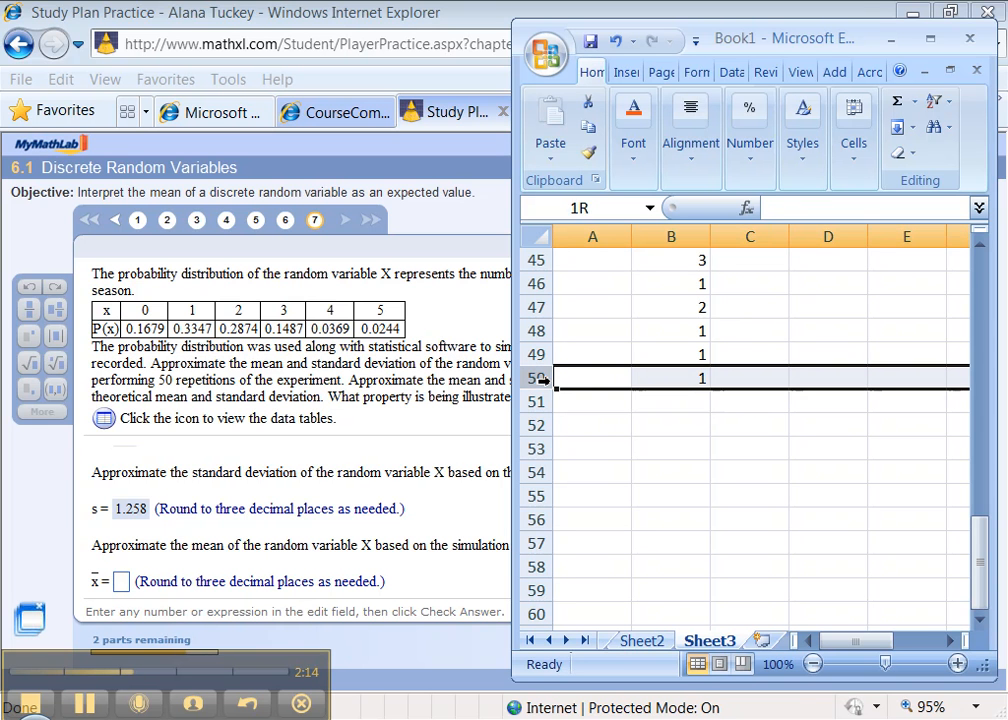
left_click(680, 400)
type("=")
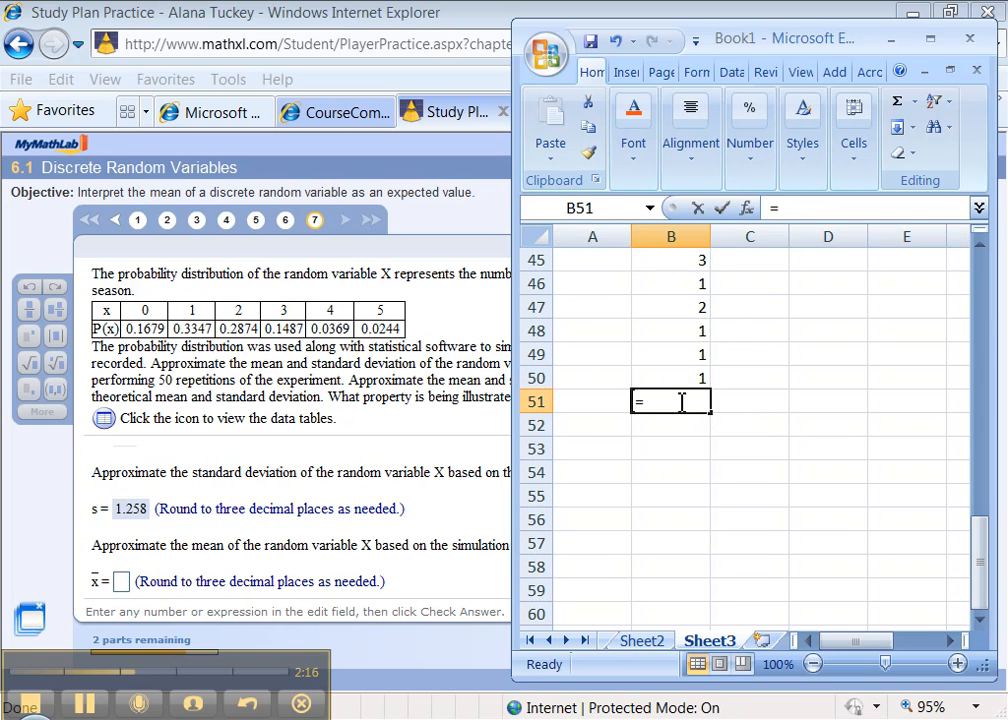
type("AVER")
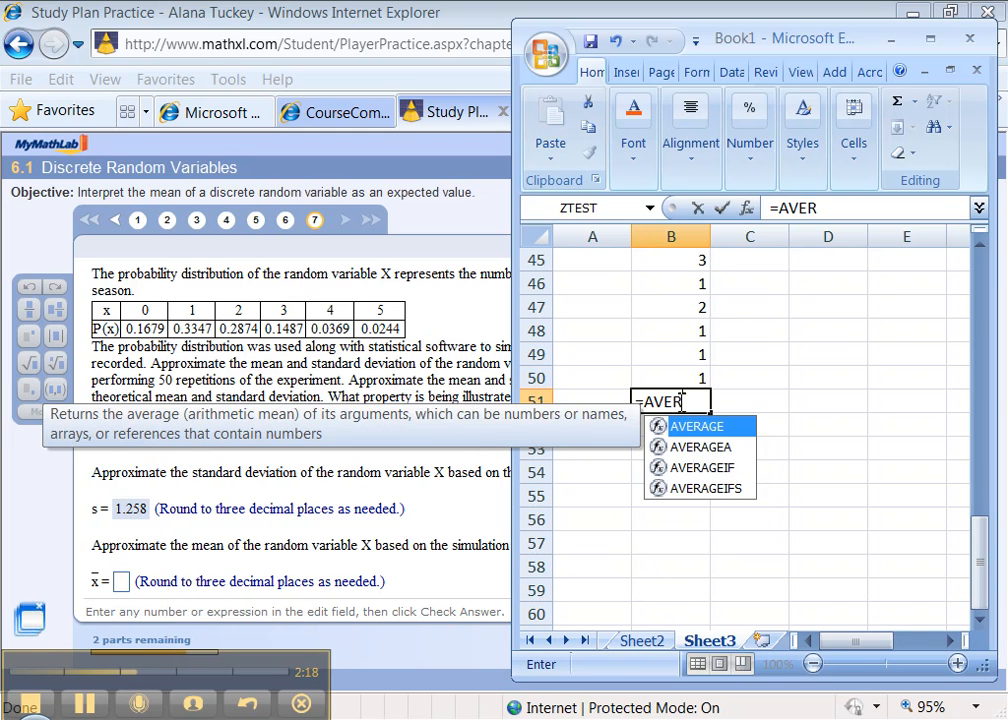
type("AGE(")
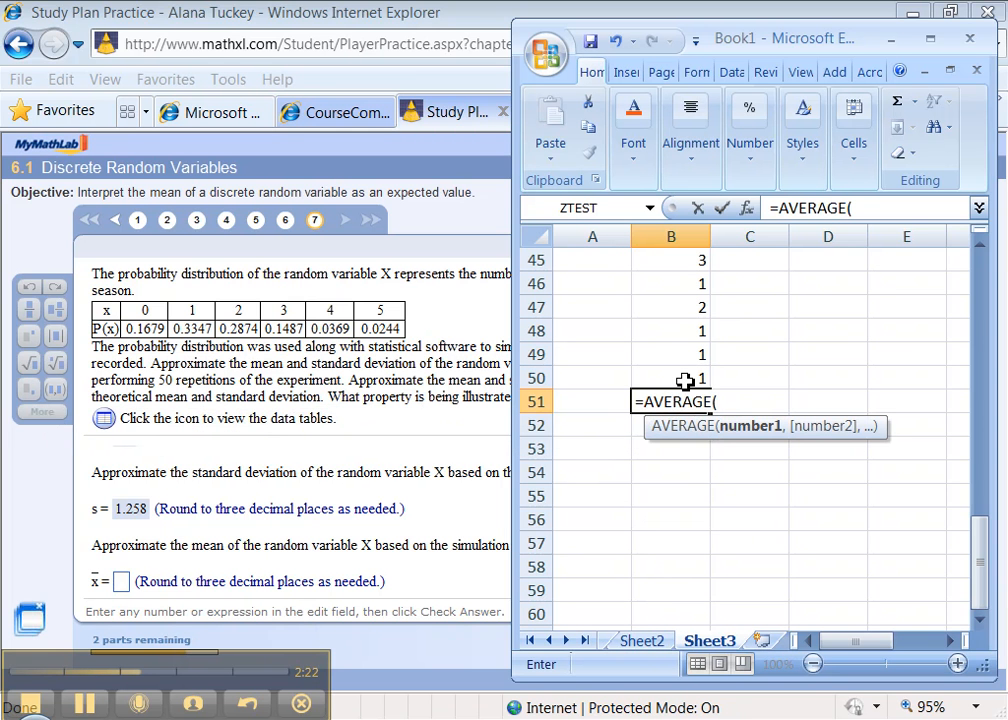
type("B1:B50")
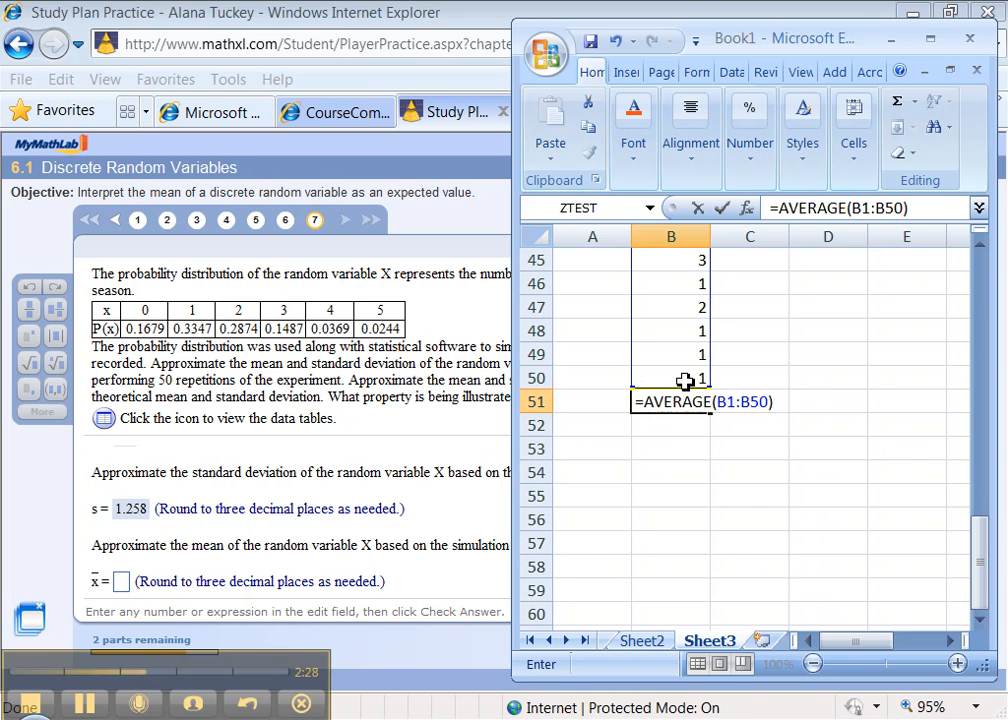
key("Return")
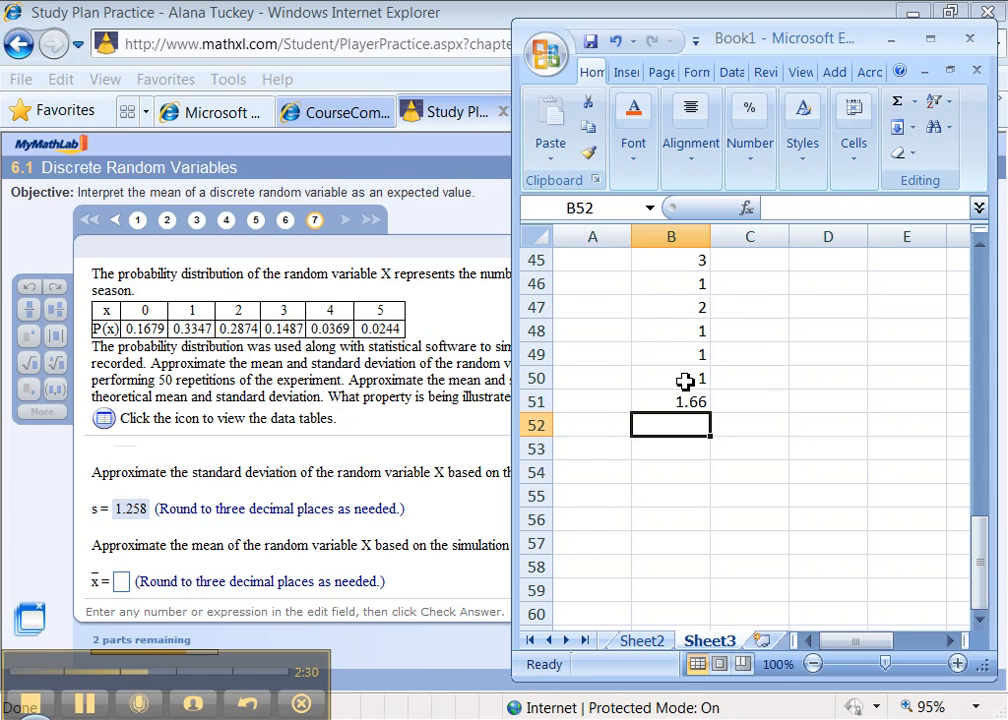
- Label the 50-game result rows in column A, entering Mean in A51 and Stdev in A52
left_click(603, 398)
type("Mean")
key("Return")
type("Stdev")
key("Tab")
- Compute the 50-game standard deviation by entering =STDEV(B1:B50) in cell B52 and fit column B's width to its contents
type("=")
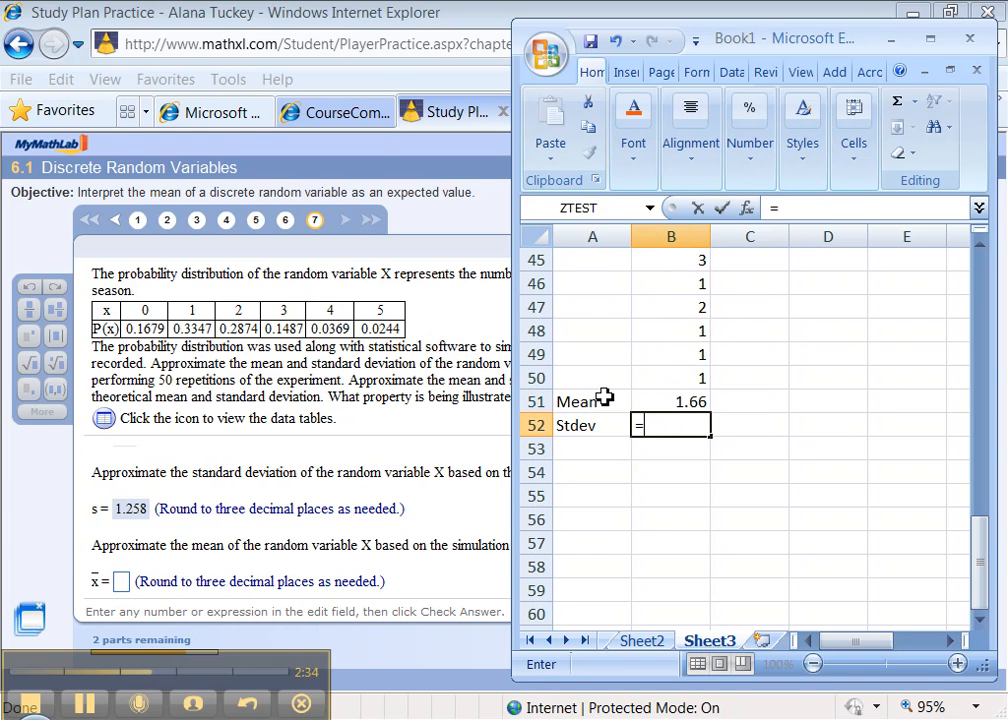
type("STDEV(")
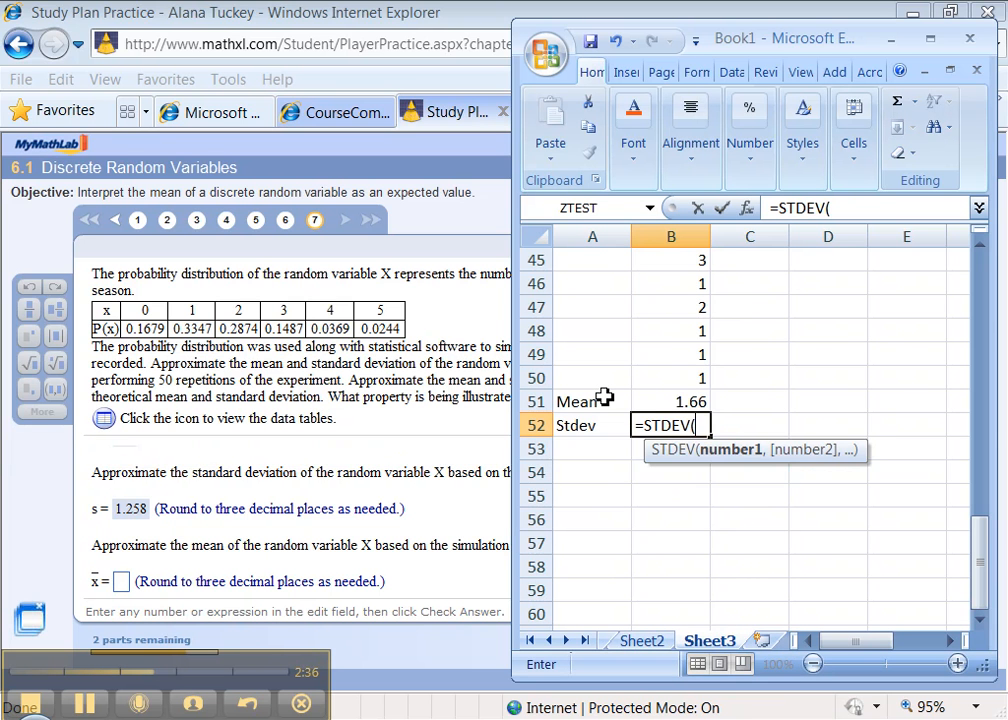
type("B1:B")
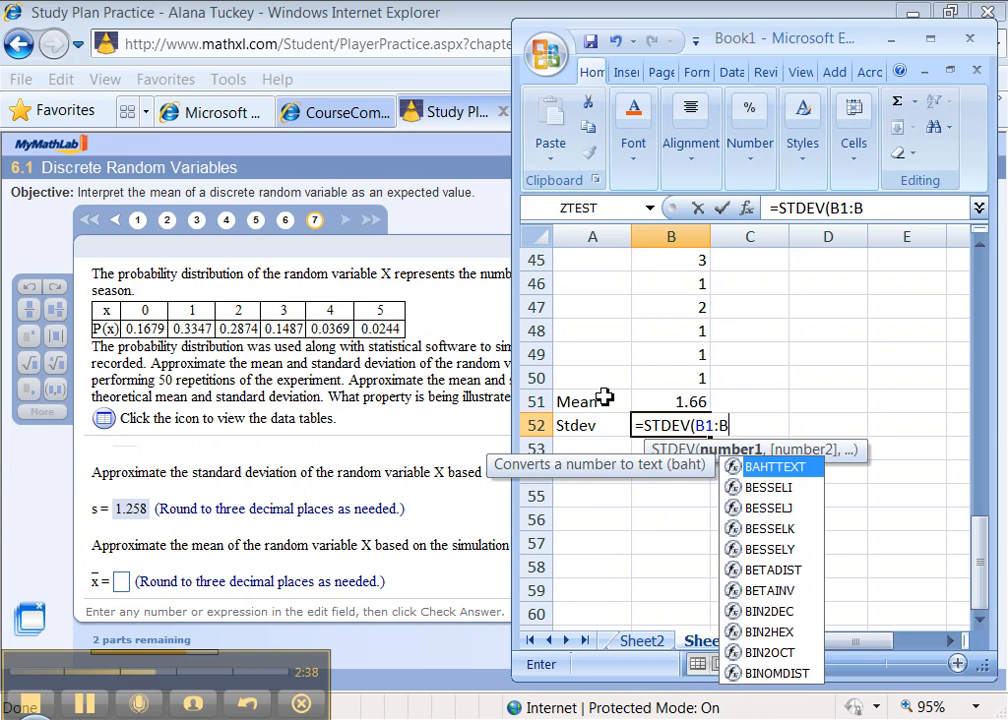
type("50")
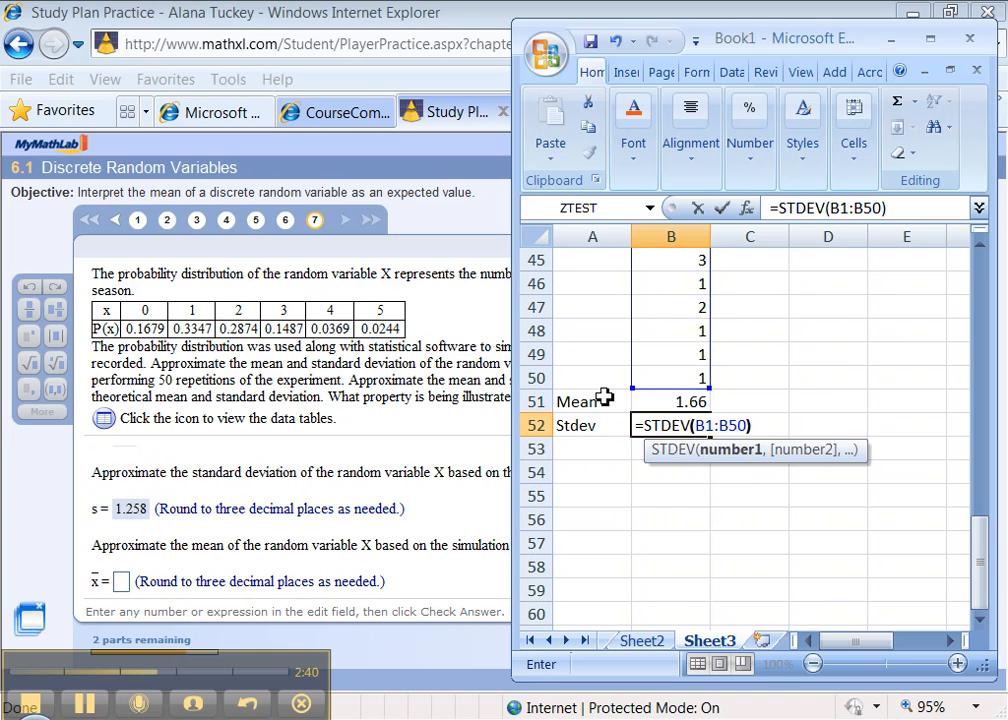
type(")")
key("Return")
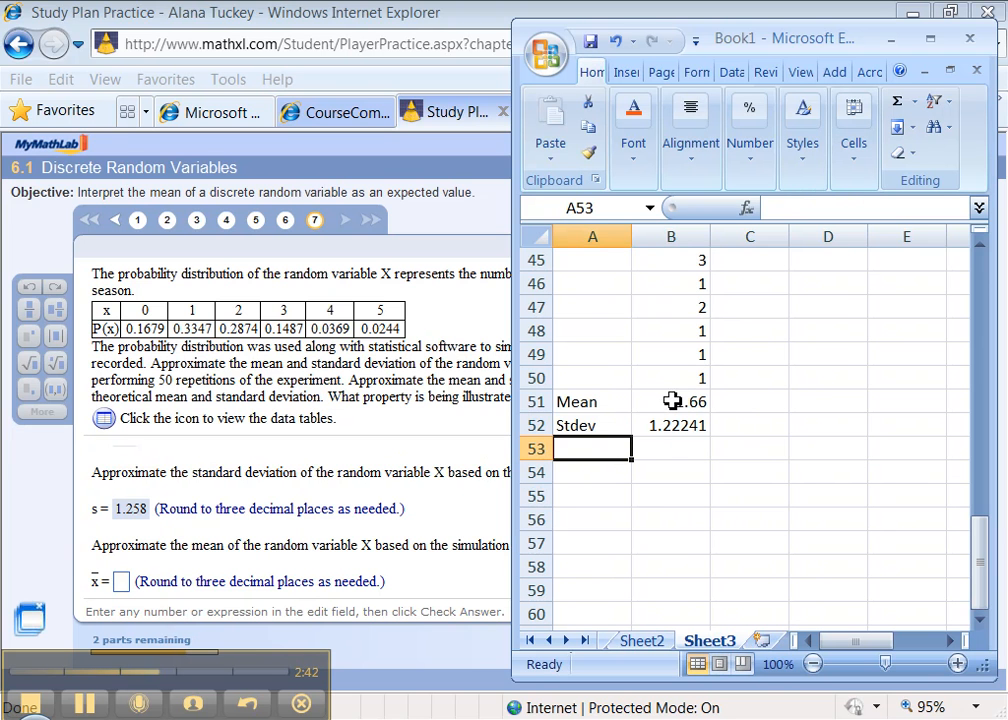
double_click(712, 238)
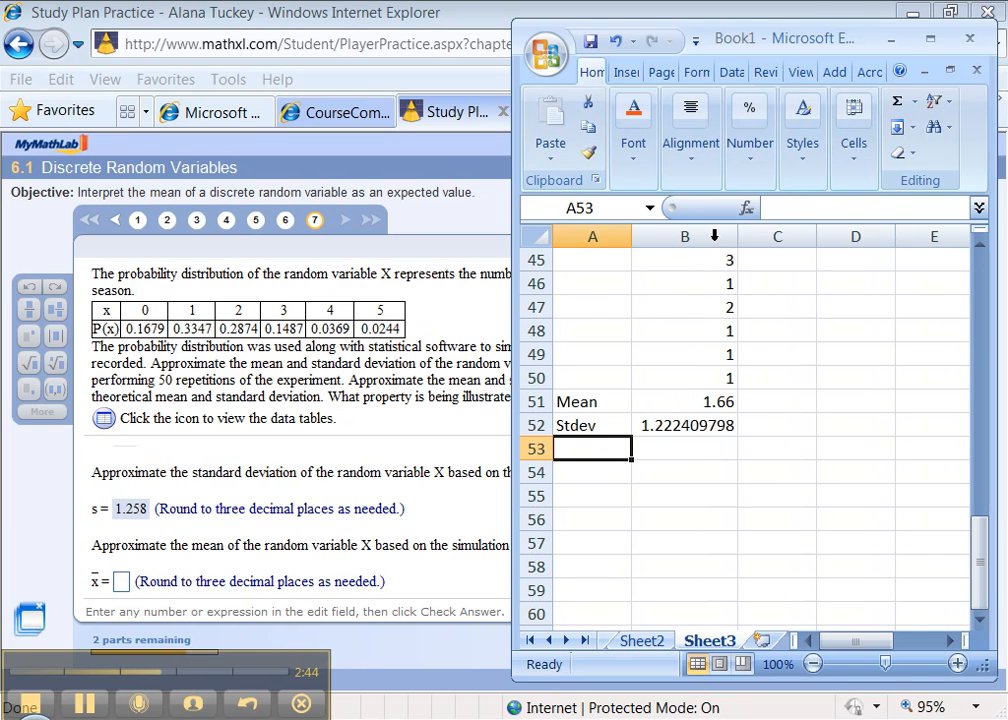
- Switch to the MyMathLab exercise and try 1.660 and 1.66 as the 50-game simulation mean
left_click(670, 407)
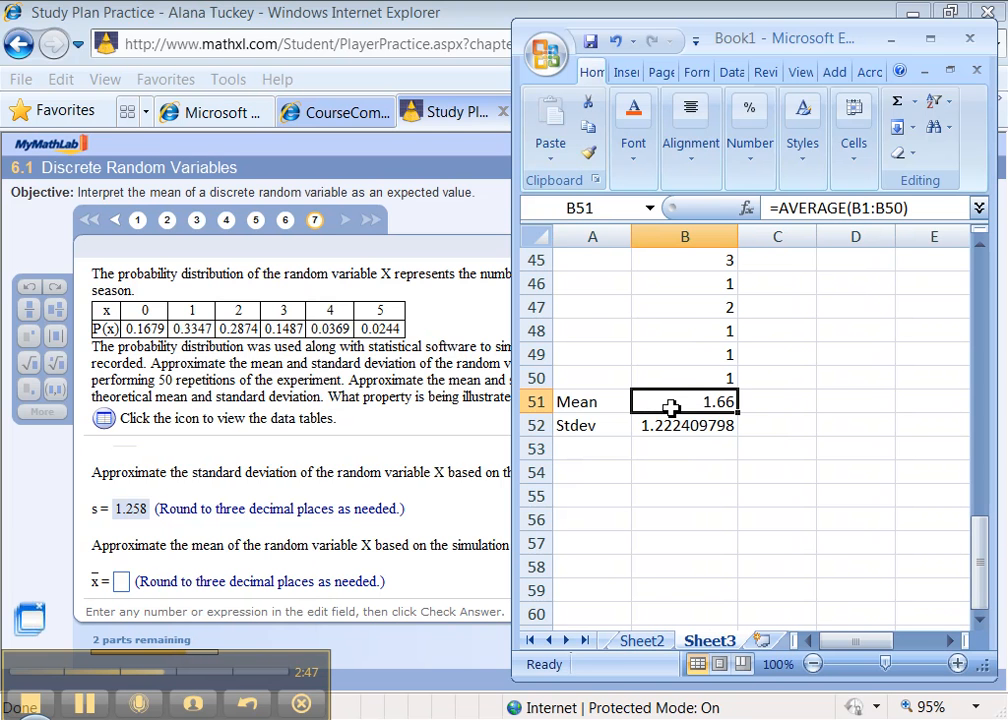
left_click(120, 585)
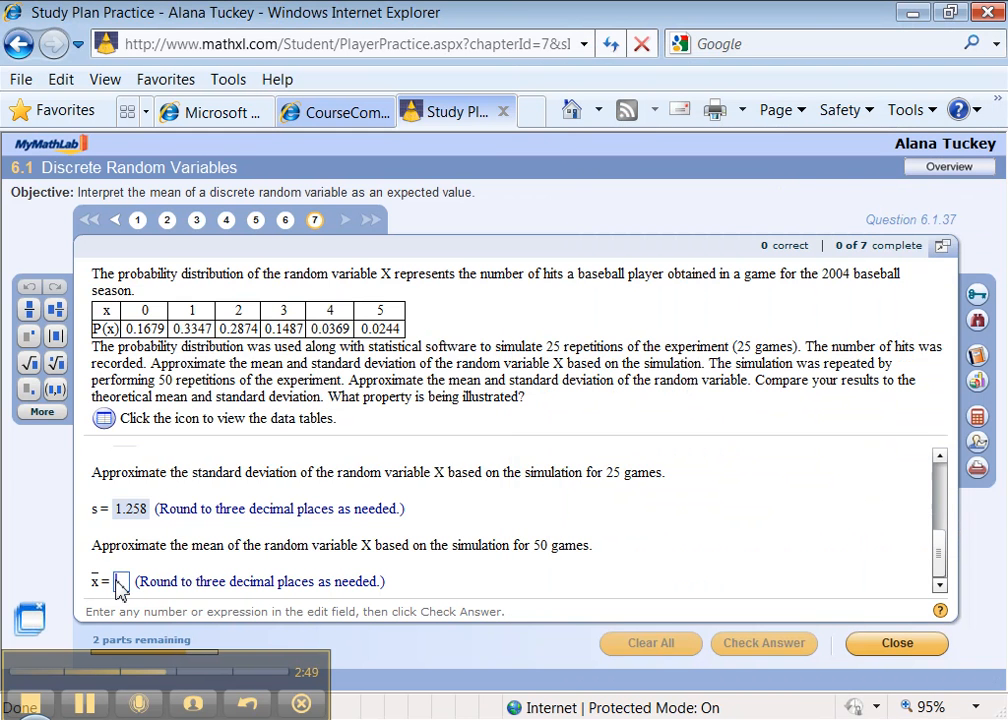
type("1.660")
key("Return")
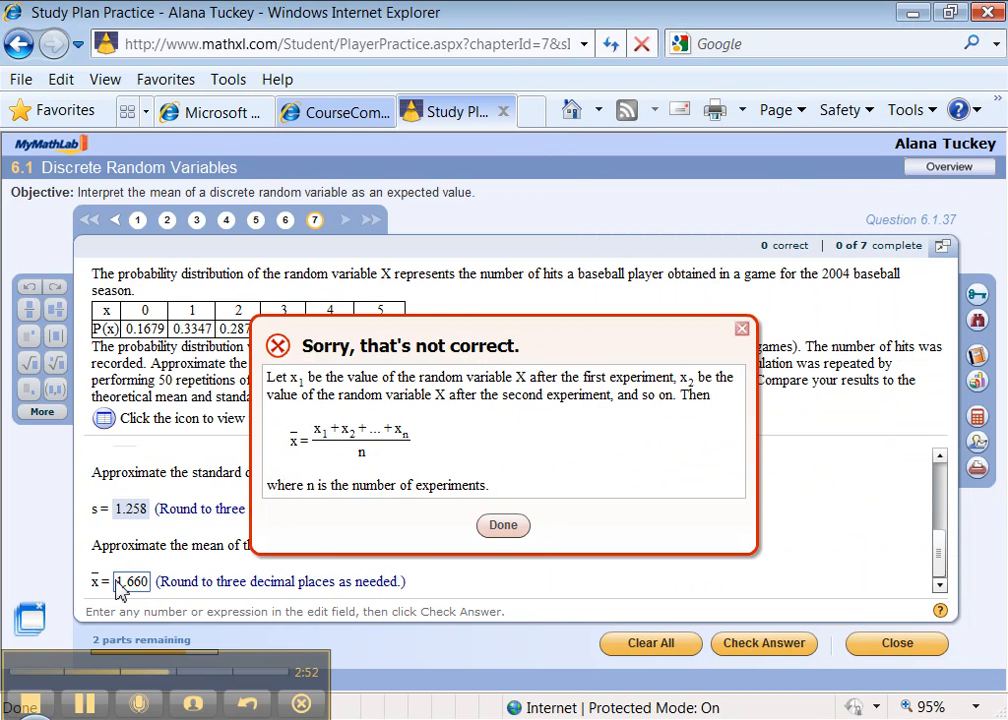
left_click(487, 530)
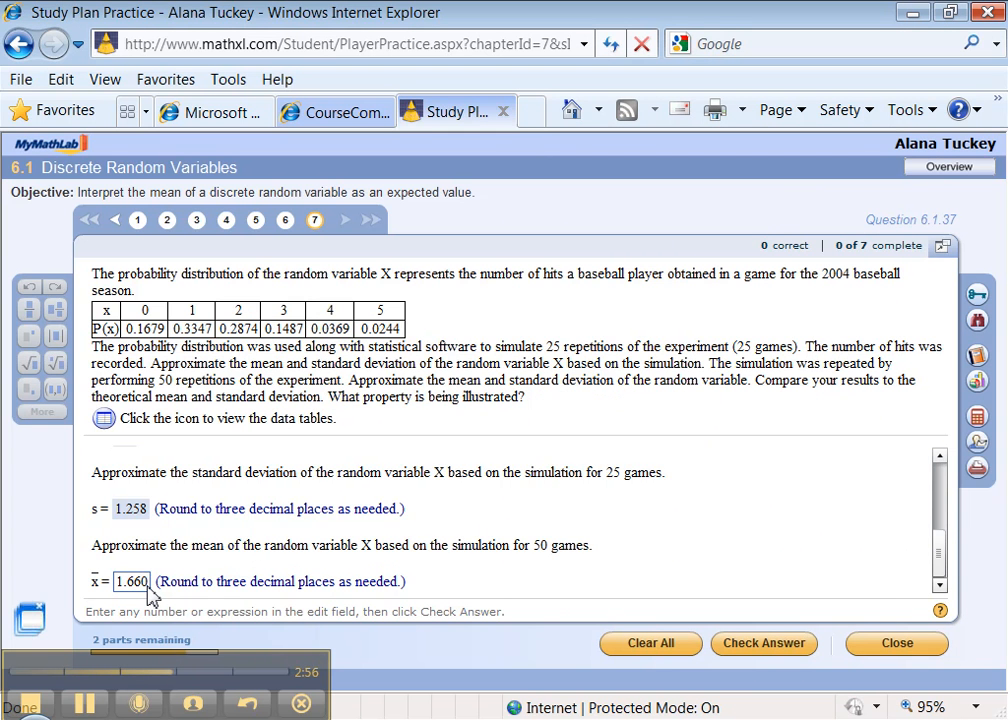
key("BackSpace")
key("Return")
key("Return")
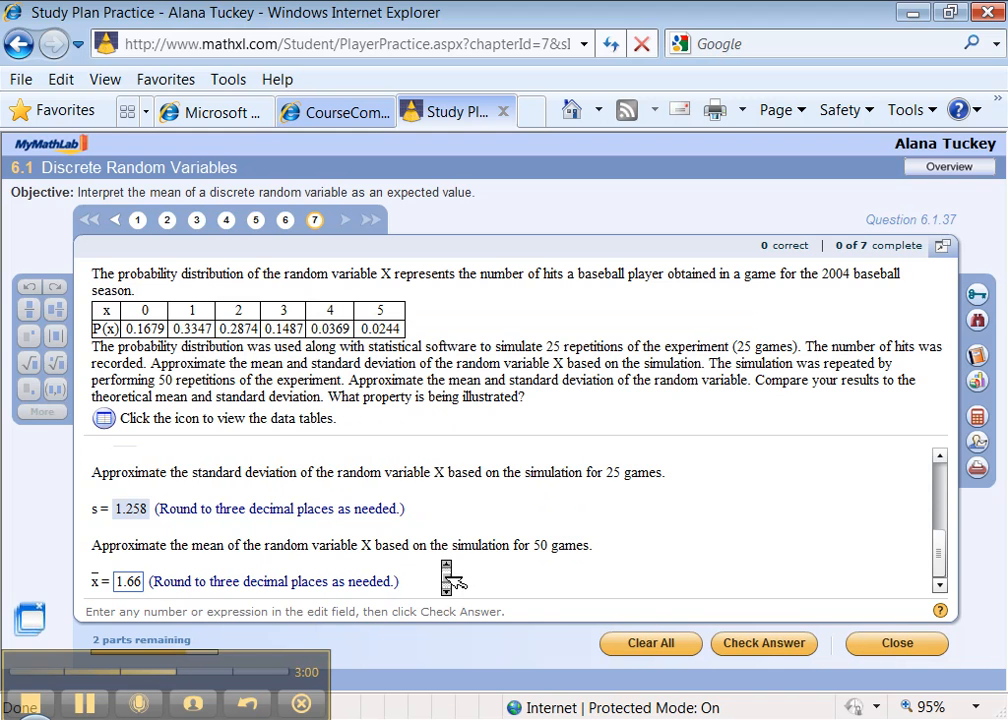
- Open the exercise's Data Table window to recheck the hit values for the 50-game simulation
left_click(104, 420)
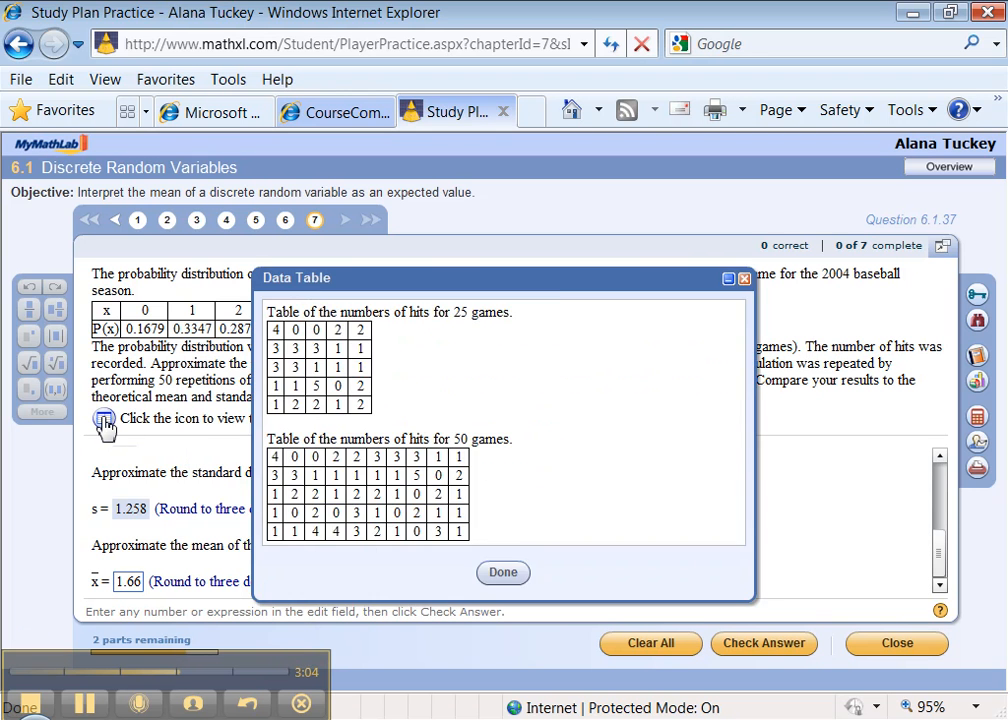
left_click(106, 420)
left_click(106, 424)
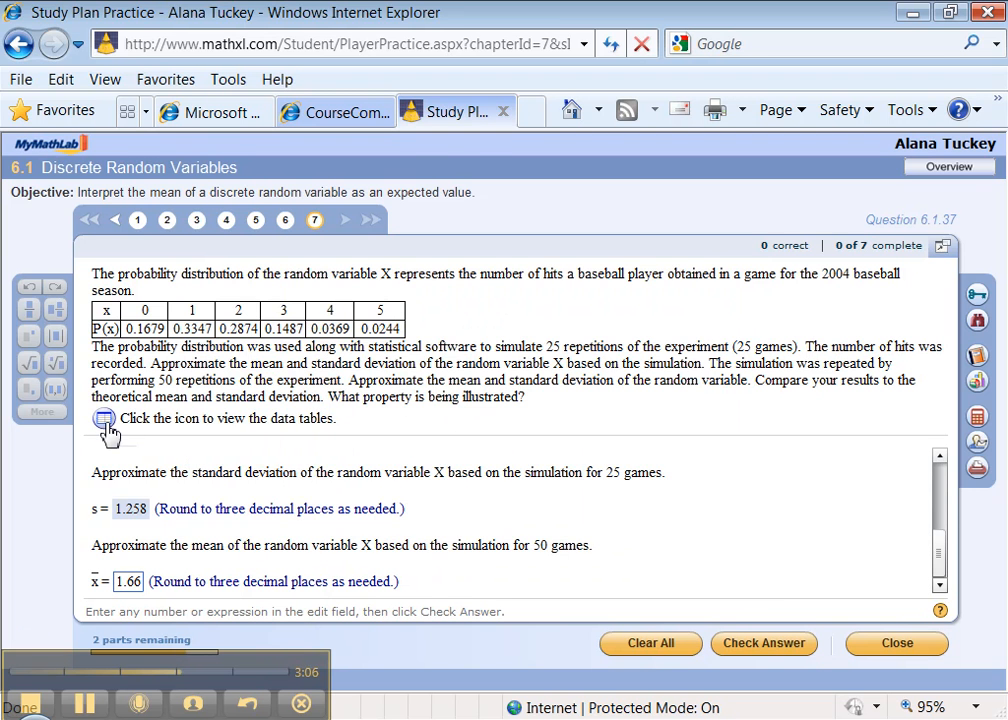
left_click(105, 421)
left_click(106, 423)
left_click(106, 421)
- Check the 50-game results in B51 and B52 in Excel, and submit 1.225 as the 50-game standard deviation in MyMathLab
key("alt+Tab")
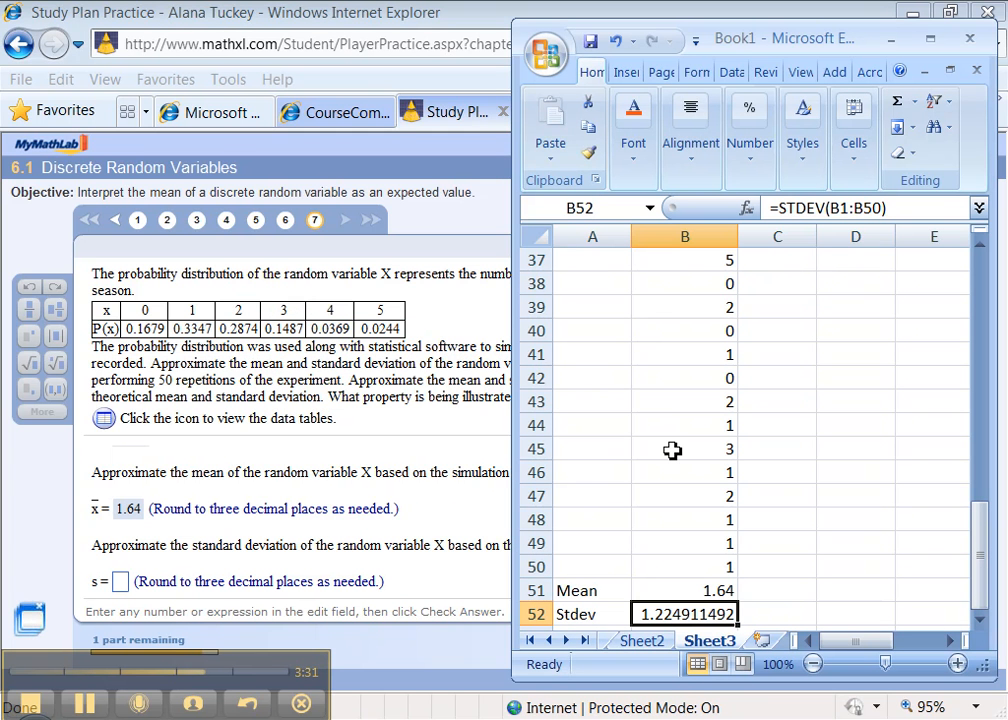
scroll(672, 451, "down", 2)
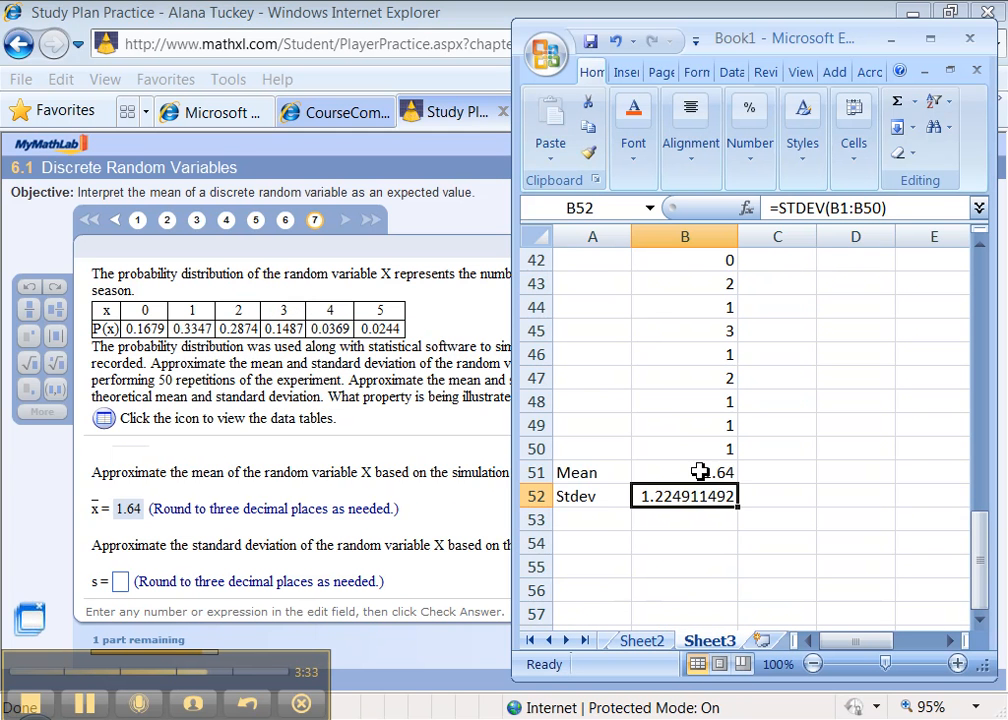
left_click(702, 473)
left_click(676, 499)
left_click(120, 584)
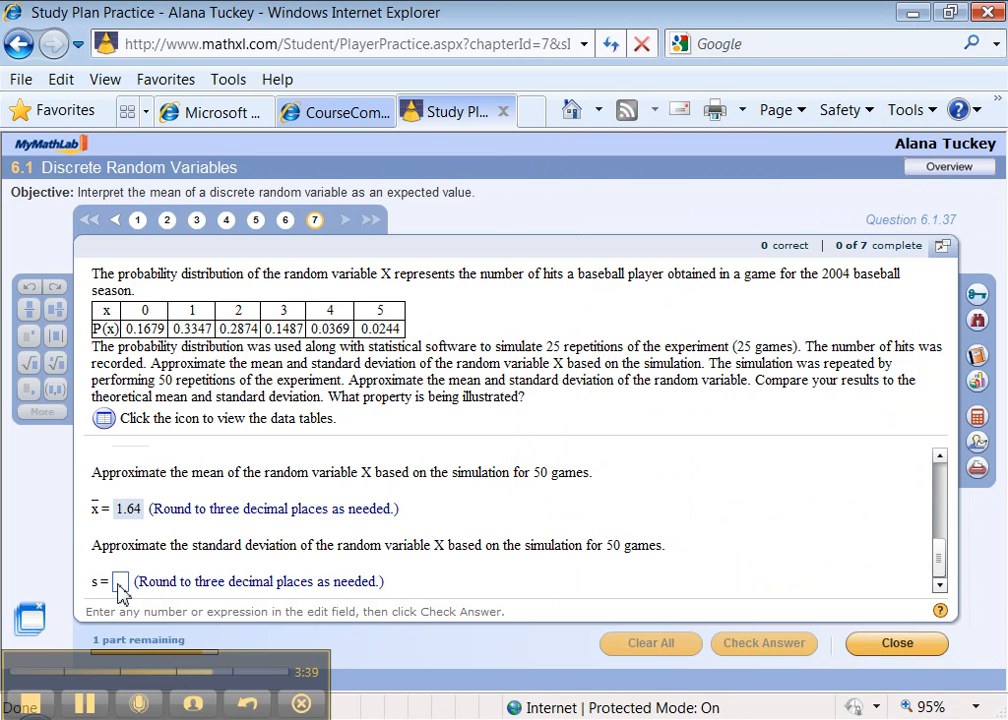
type("1.225")
key("Return")
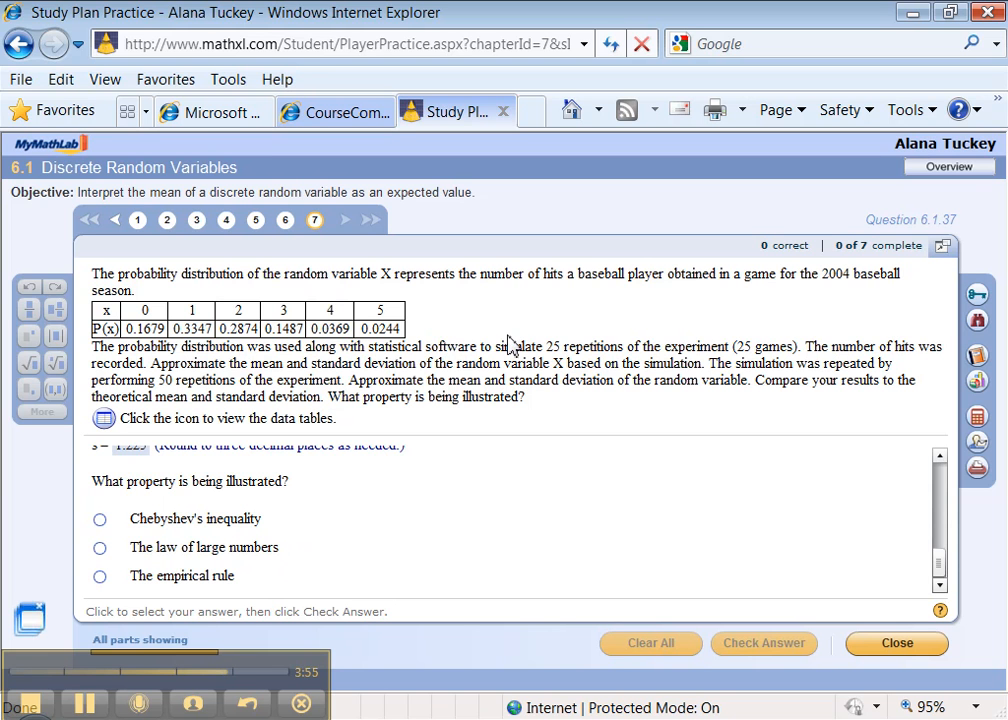
- Compare the theoretical mean and standard deviation with the 25-game and 50-game simulation answers for the question about the illustrated property
middle_click(315, 532)
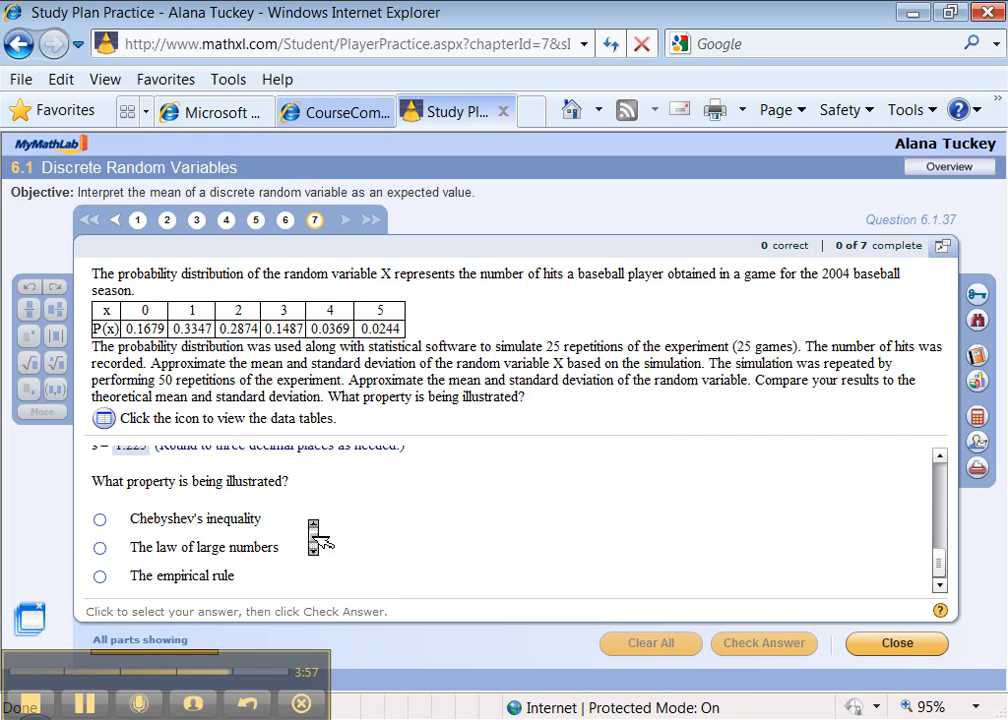
scroll(313, 535, "up", 4)
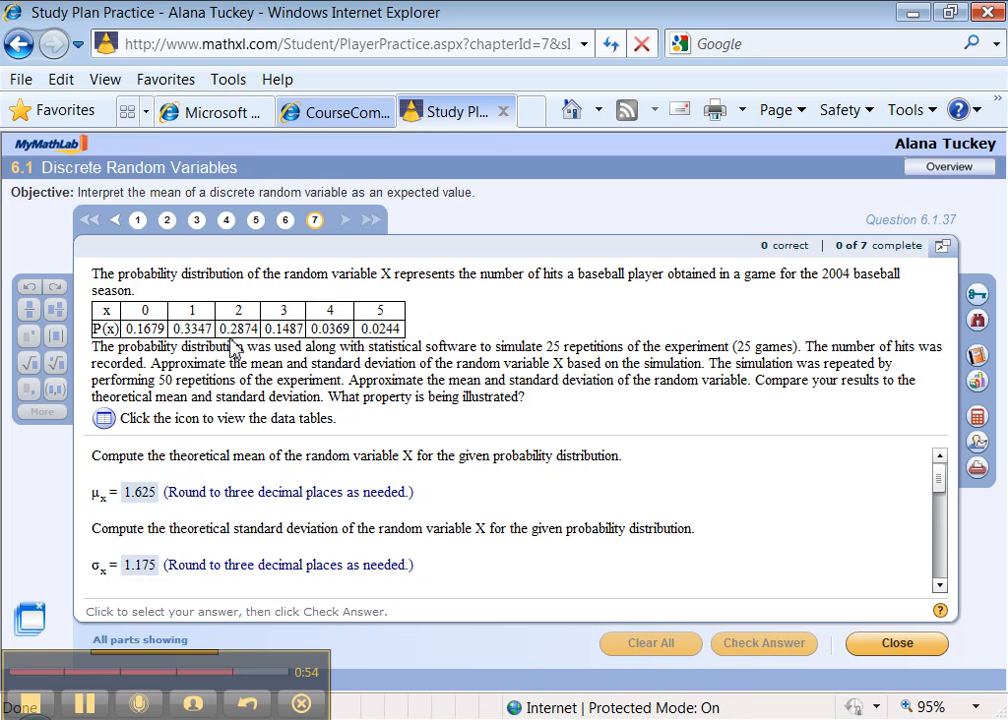
scroll(308, 576, "down", 3)
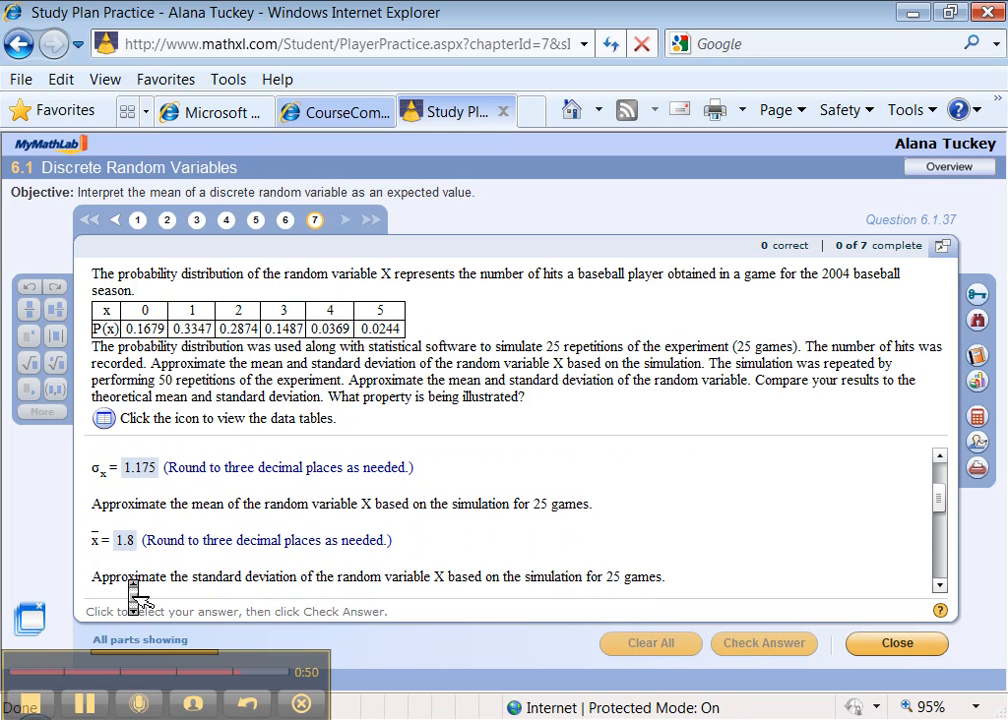
scroll(315, 570, "down", 3)
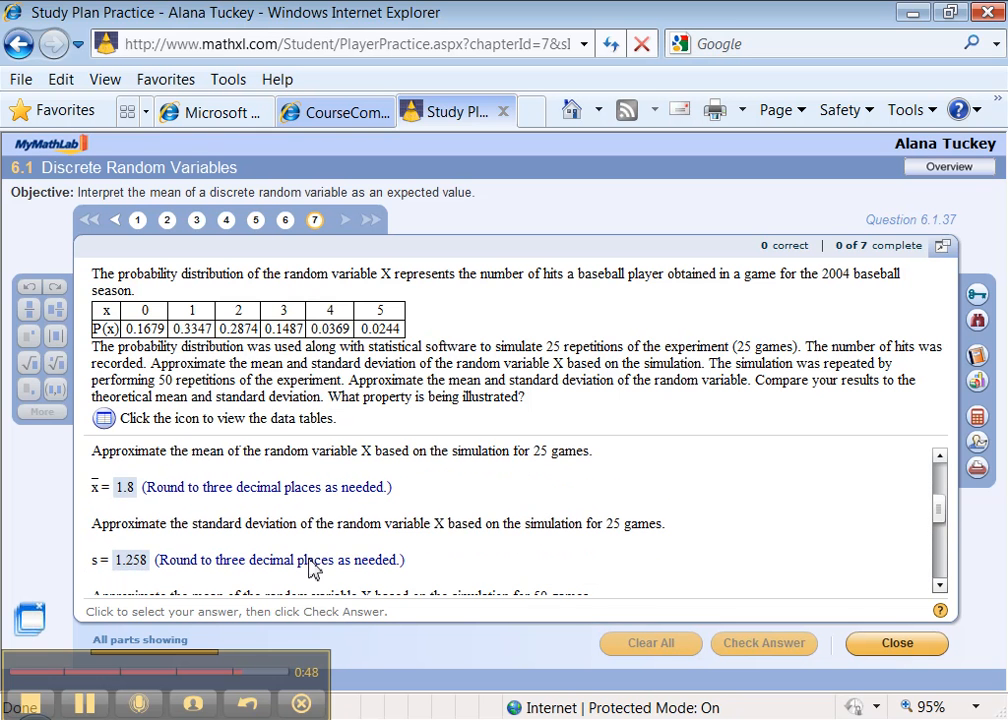
scroll(315, 575, "down", 3)
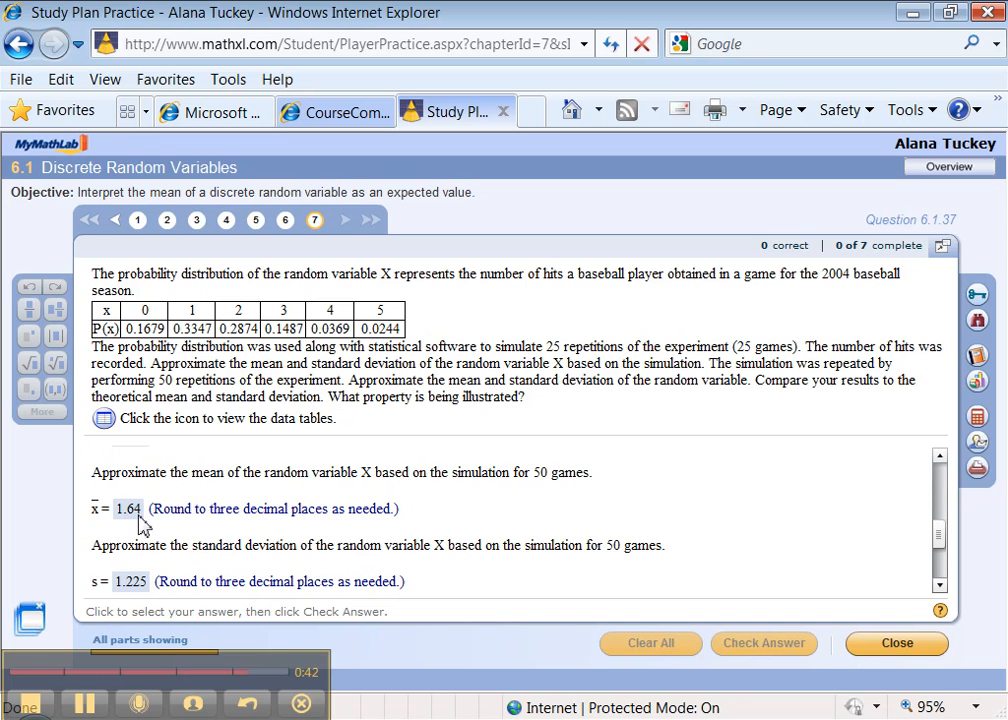
scroll(143, 525, "up", 2)
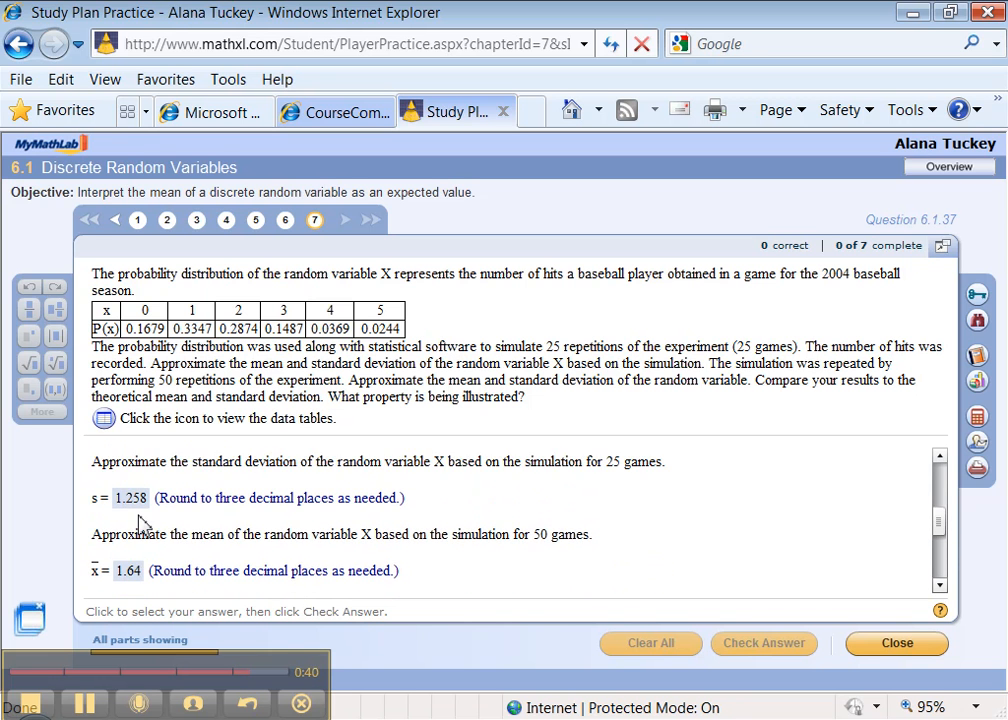
middle_click(143, 525)
scroll(143, 532, "up", 2)
scroll(129, 520, "down", 1)
scroll(129, 520, "up", 2)
scroll(129, 515, "up", 2)
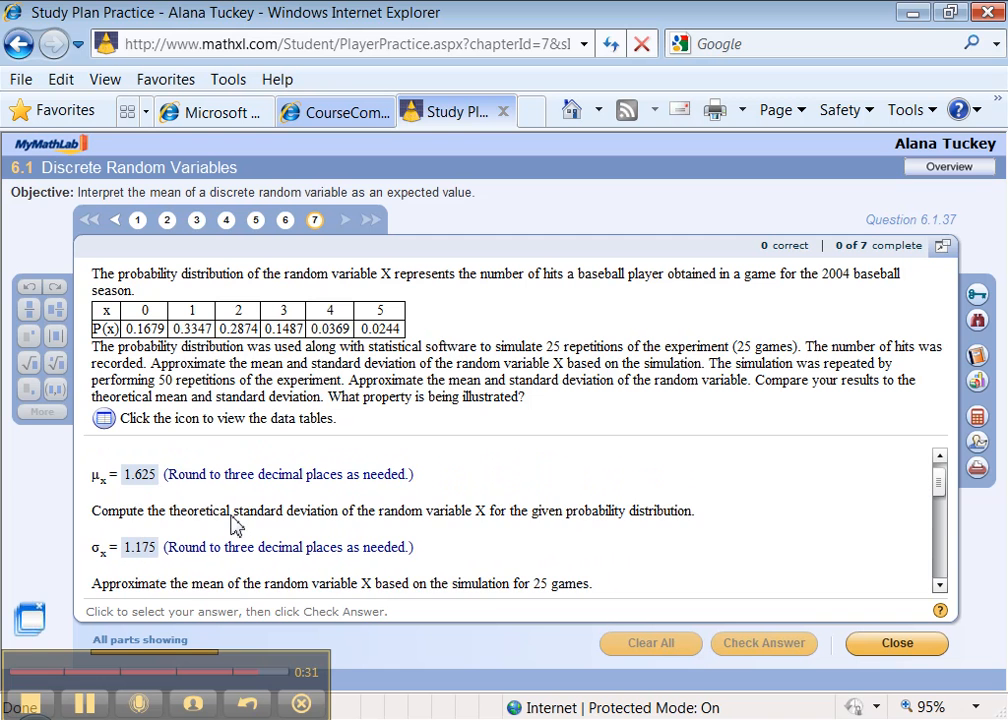
scroll(233, 523, "down", 1)
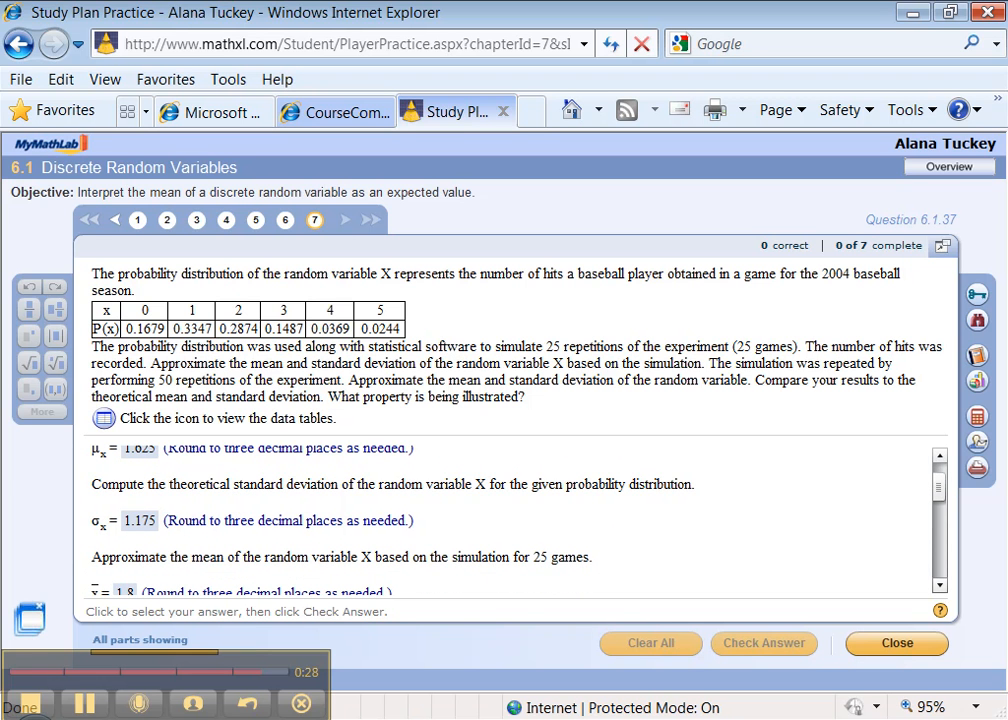